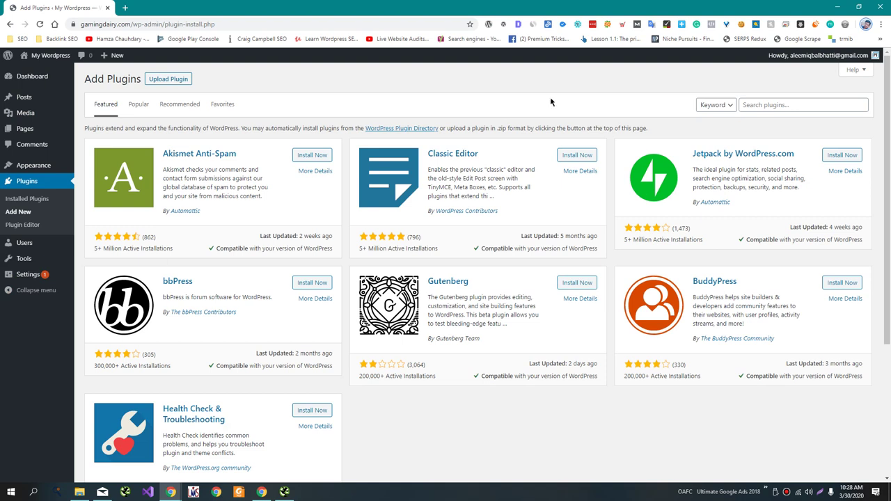
Find Yoast SEO in the plugin directory, then install and activate it.
left_click(792, 105)
type("Yoast")
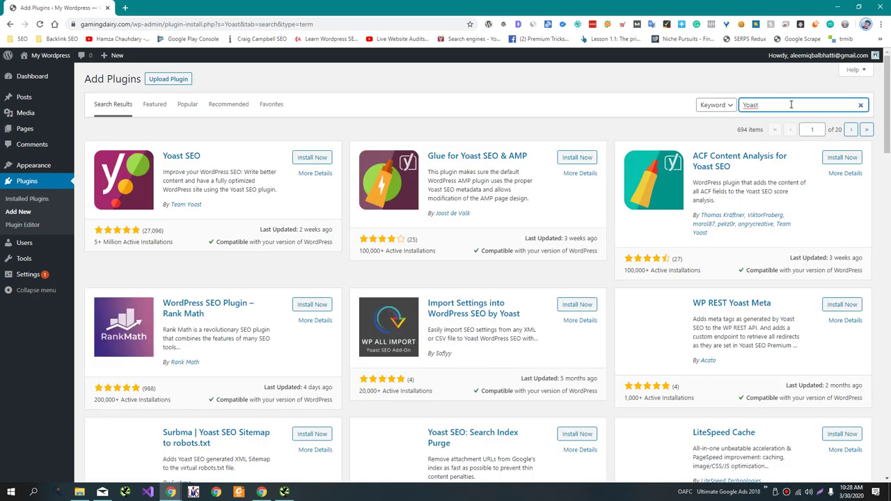
left_click(307, 159)
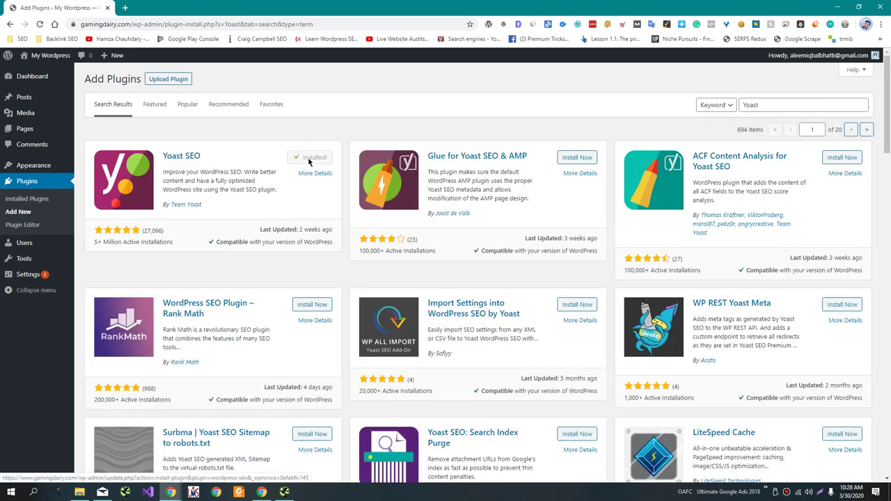
left_click(310, 159)
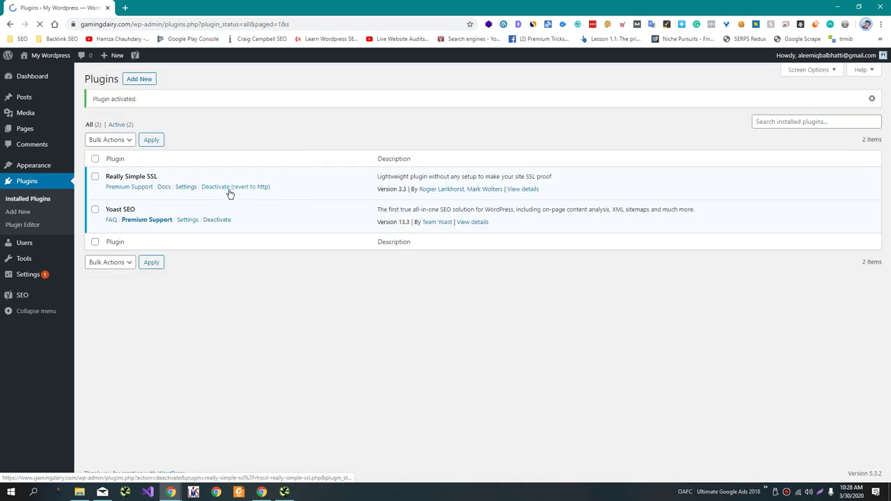
left_click(42, 295)
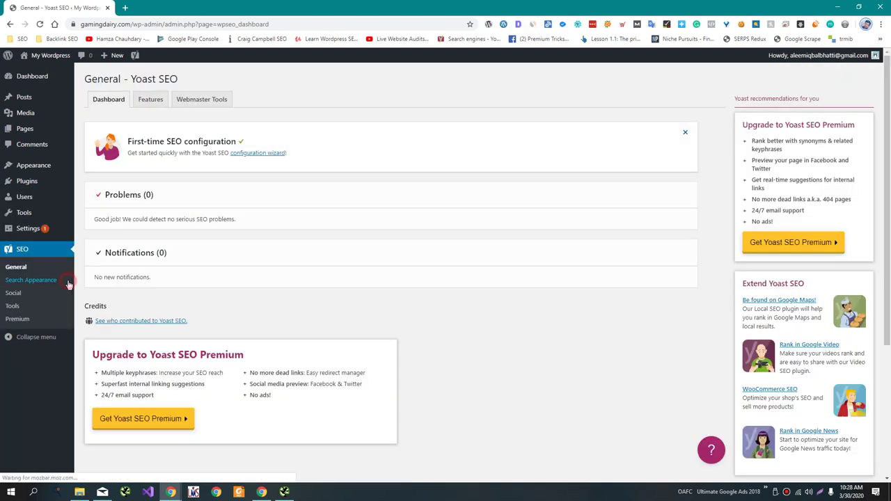
Go to the Taxonomies section of Yoast's Search Appearance settings.
left_click(68, 284)
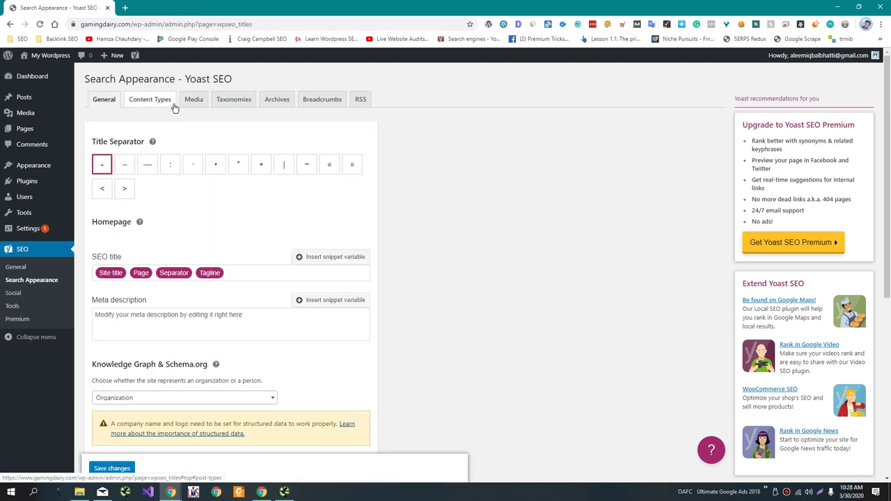
left_click(159, 101)
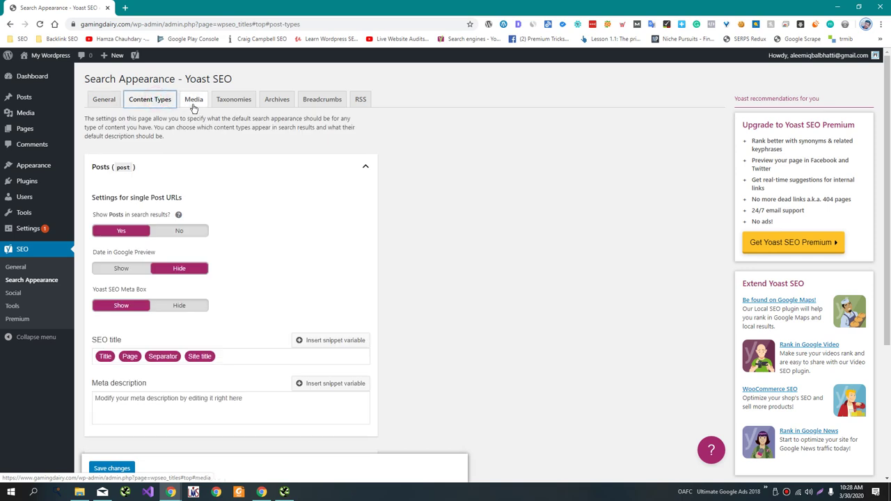
left_click(194, 105)
left_click(216, 106)
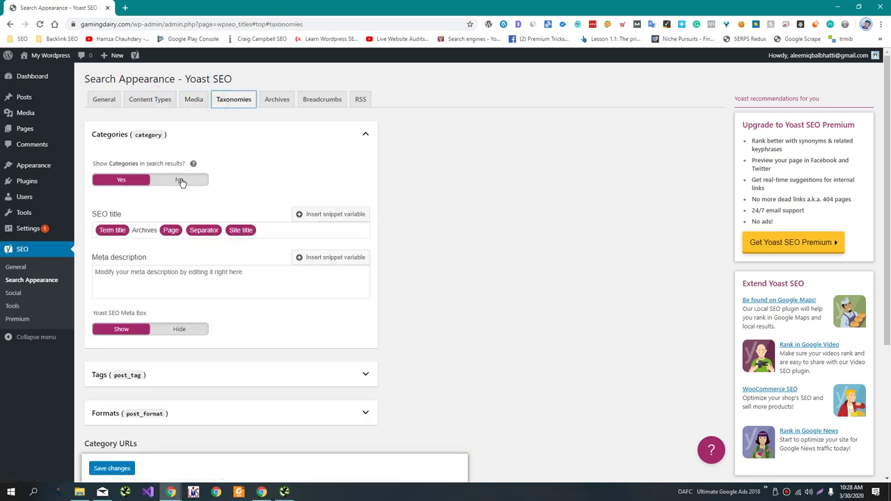
scroll(176, 296, "down", 1)
scroll(175, 324, "down", 1)
Remove the category URL prefix, set tags to not show in search results, and save.
left_click(171, 389)
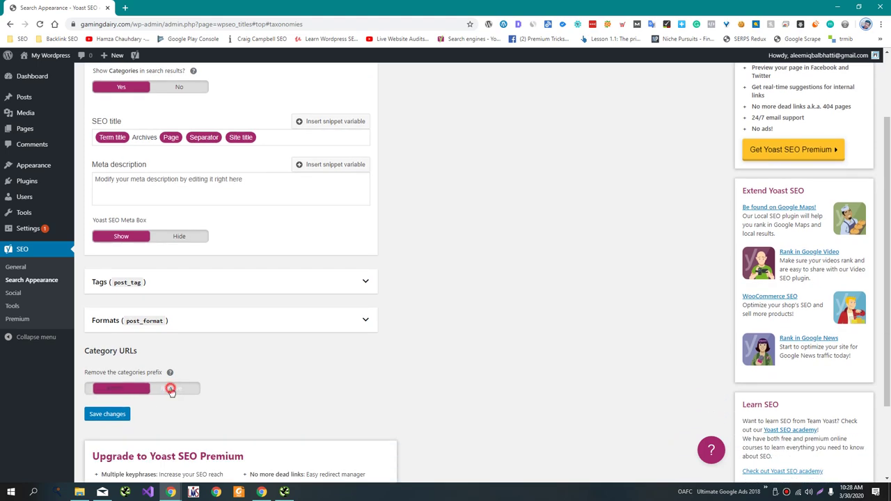
left_click(177, 286)
left_click(174, 327)
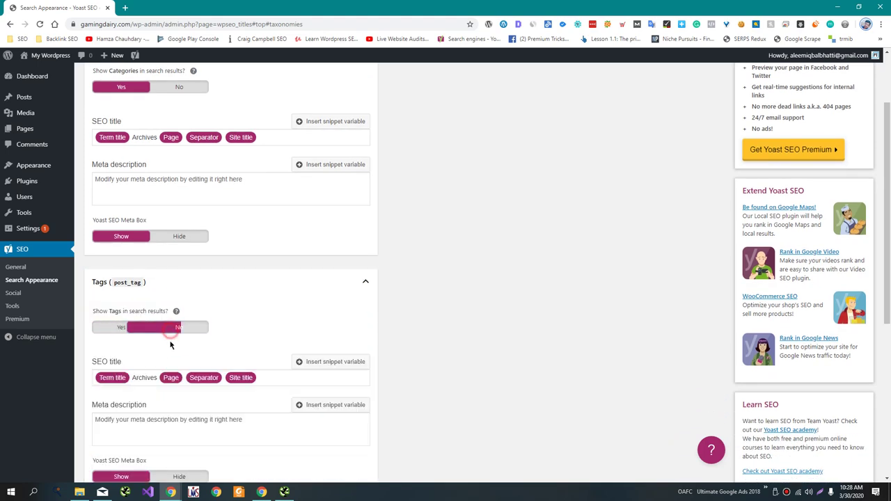
scroll(167, 341, "down", 4)
left_click(97, 432)
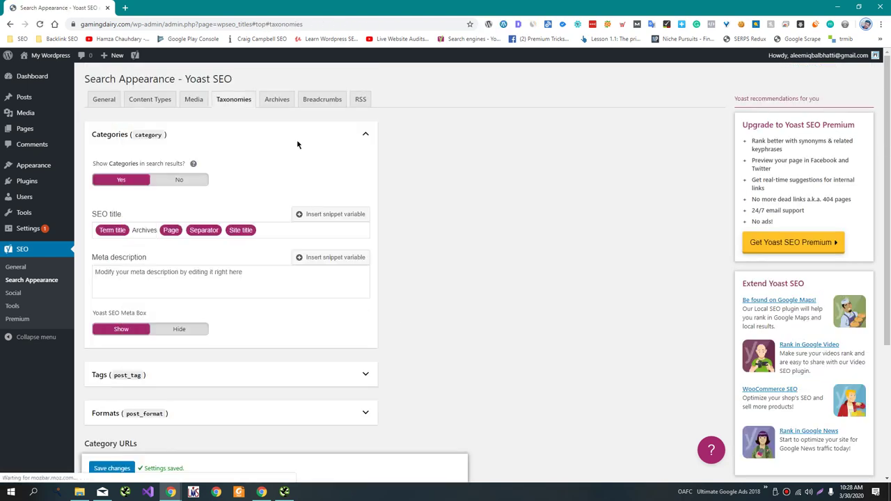
left_click(277, 99)
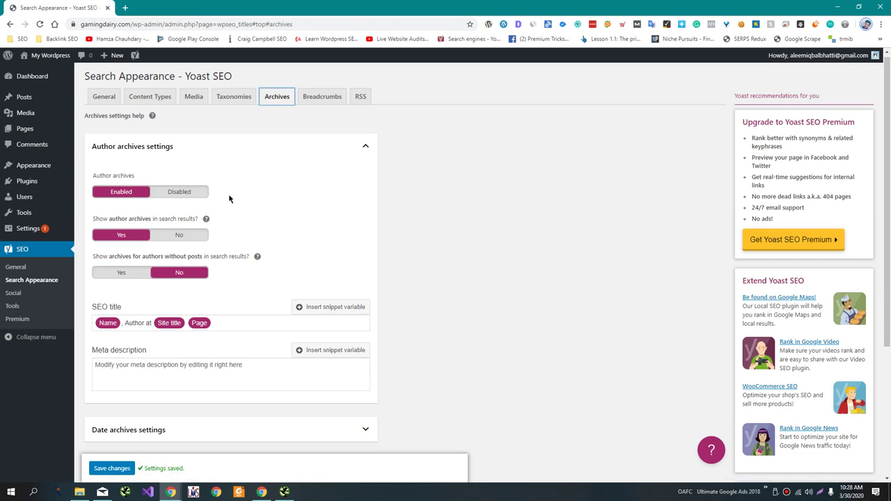
Set Yoast's date archives and author archives to Disabled, saving after each change.
scroll(216, 278, "down", 2)
left_click(213, 287)
left_click(154, 338)
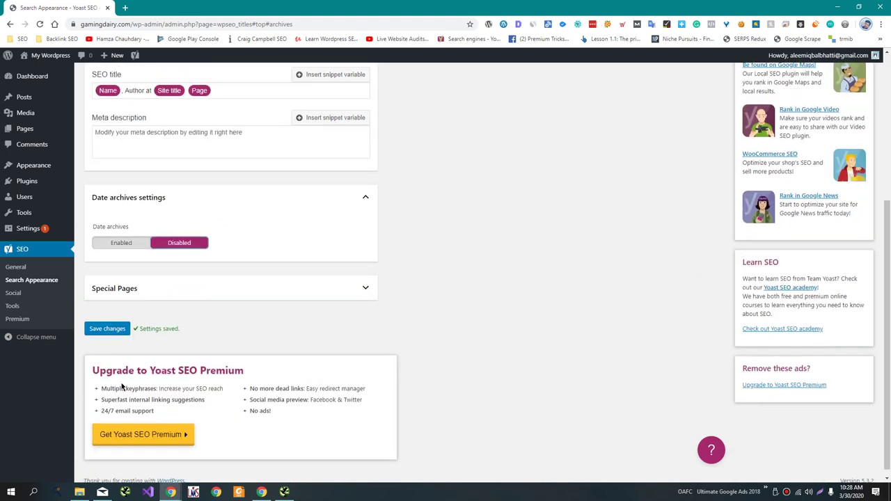
left_click(105, 325)
scroll(133, 328, "up", 3)
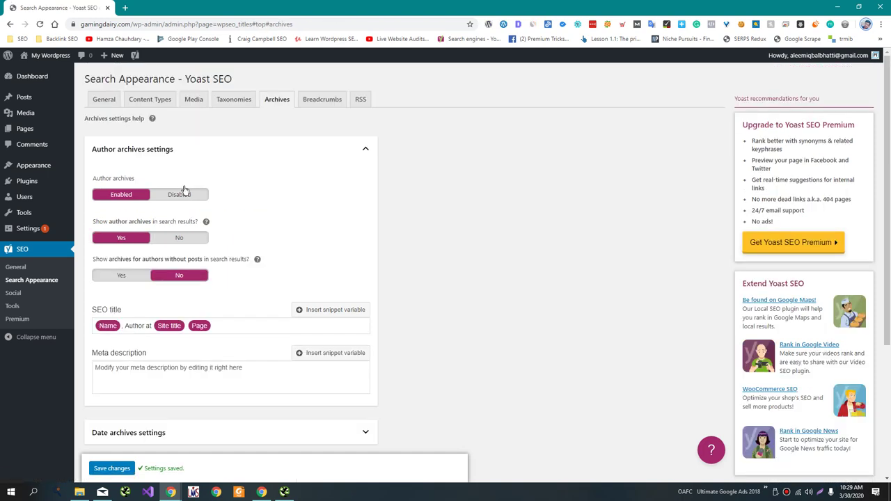
left_click(186, 195)
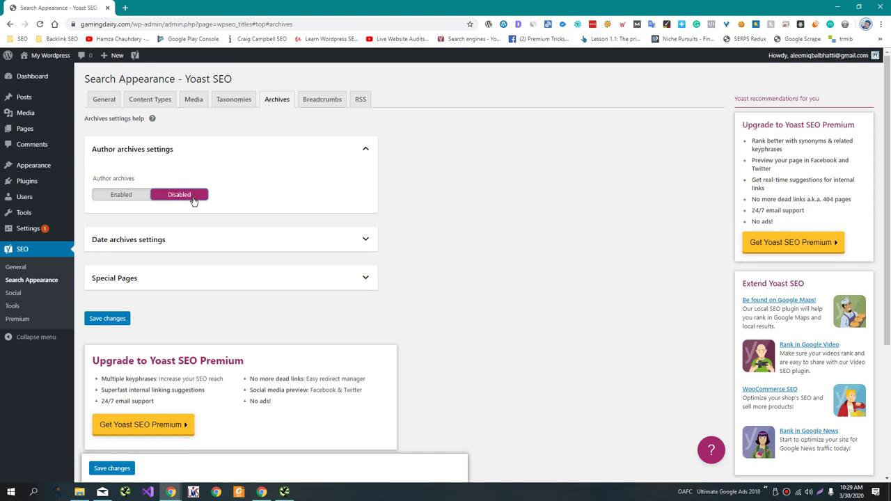
scroll(147, 275, "down", 1)
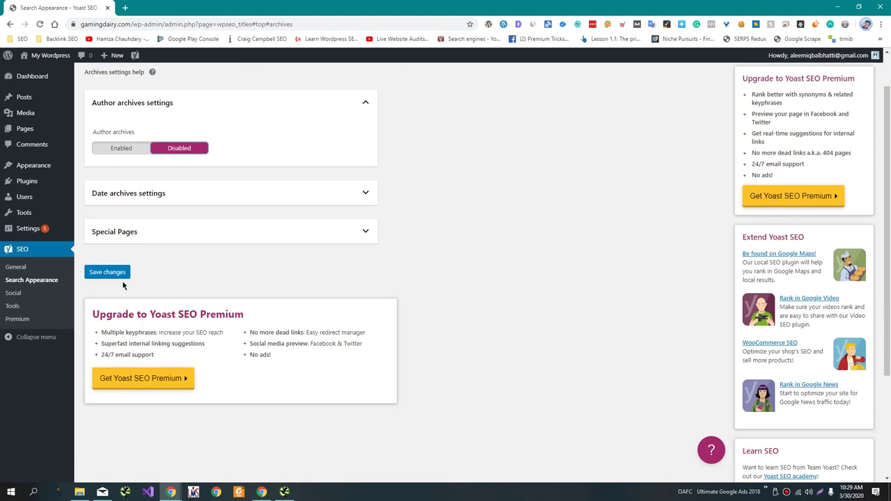
left_click(115, 274)
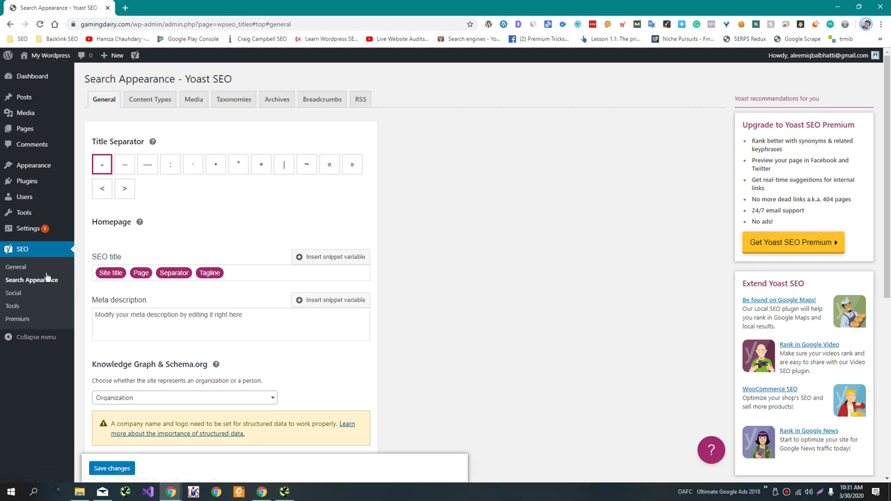
Open the Yoast dashboard in a new tab and review its Features switches.
middle_click(25, 268)
left_click(155, 5)
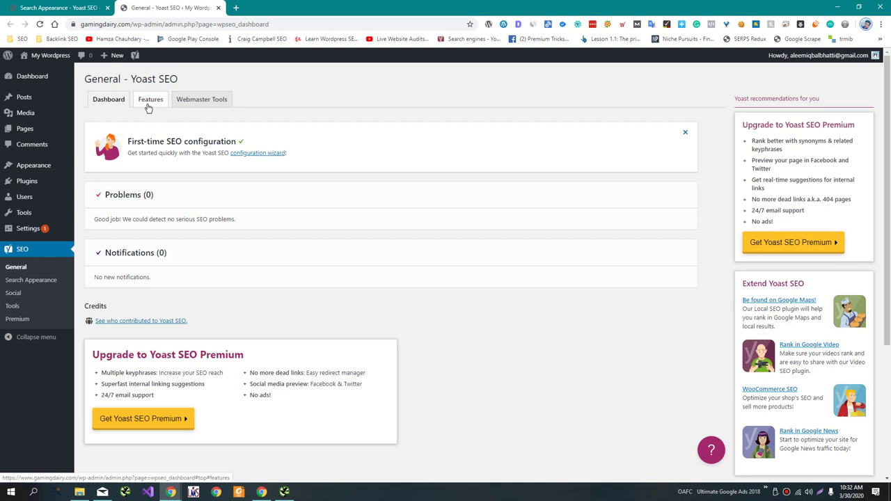
left_click(148, 105)
left_click(90, 231)
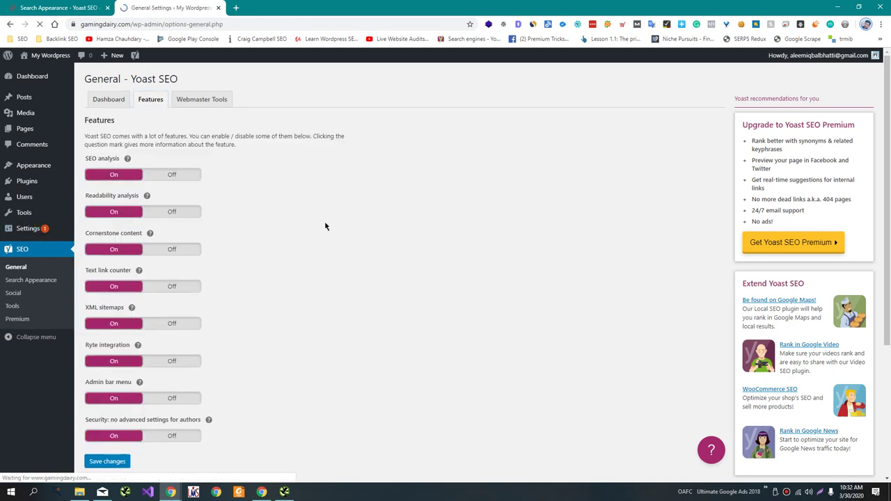
Change the site title to 'Gaming Dairy'.
scroll(318, 226, "down", 5)
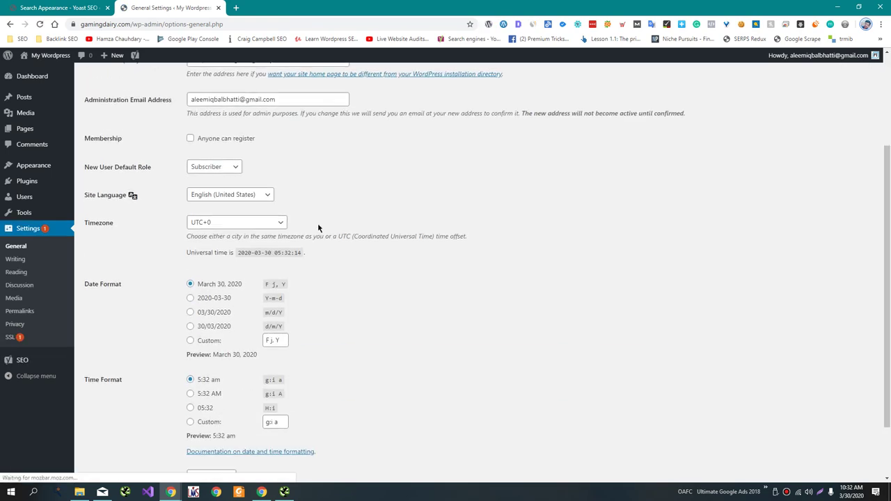
scroll(318, 231, "up", 5)
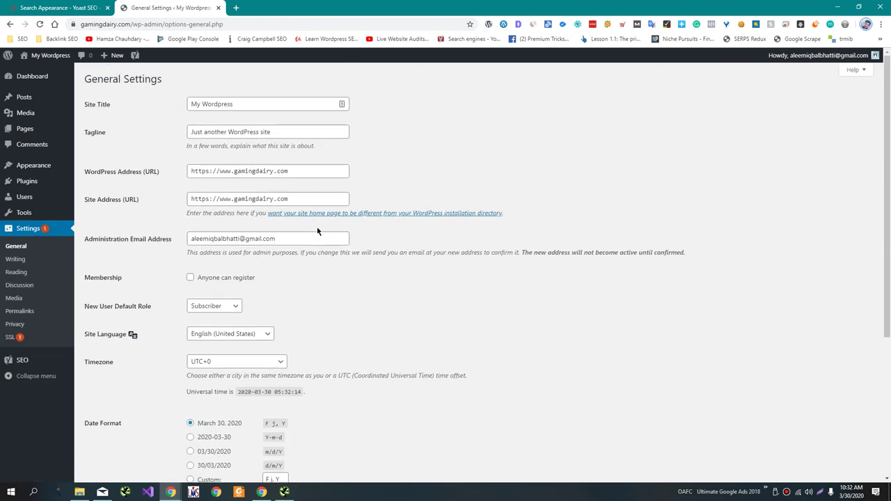
triple_click(276, 101)
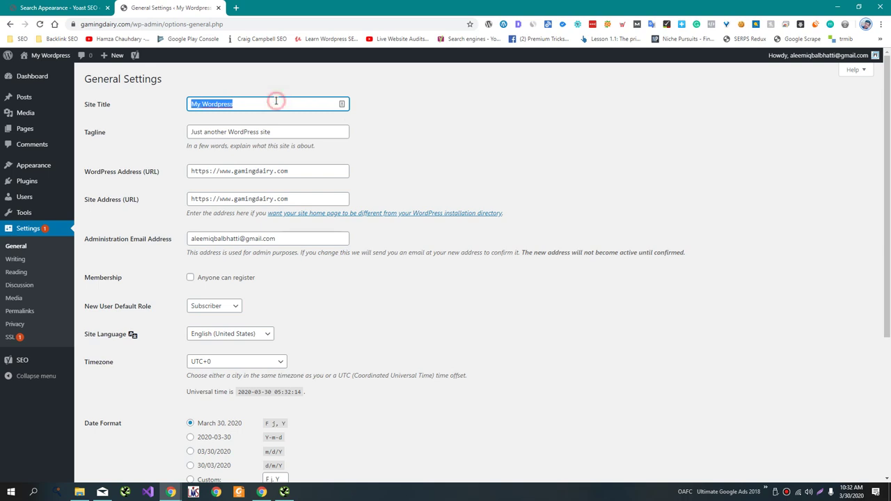
type("Gaming Da")
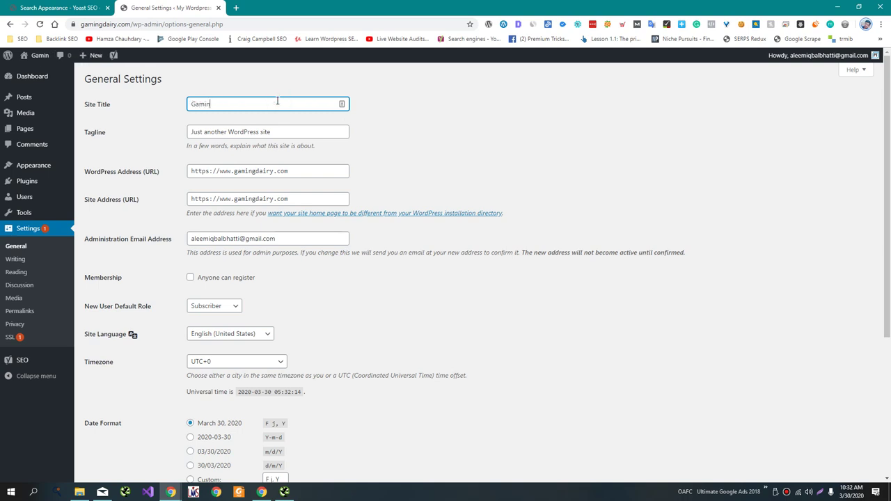
type("iry")
key("Tab")
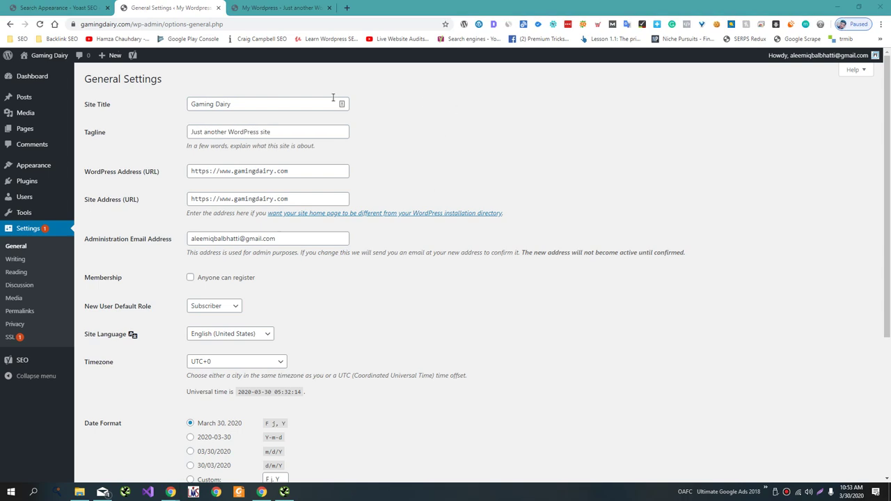
Set the tagline to 'Tech Reviews,Tips' and save the General Settings.
triple_click(310, 130)
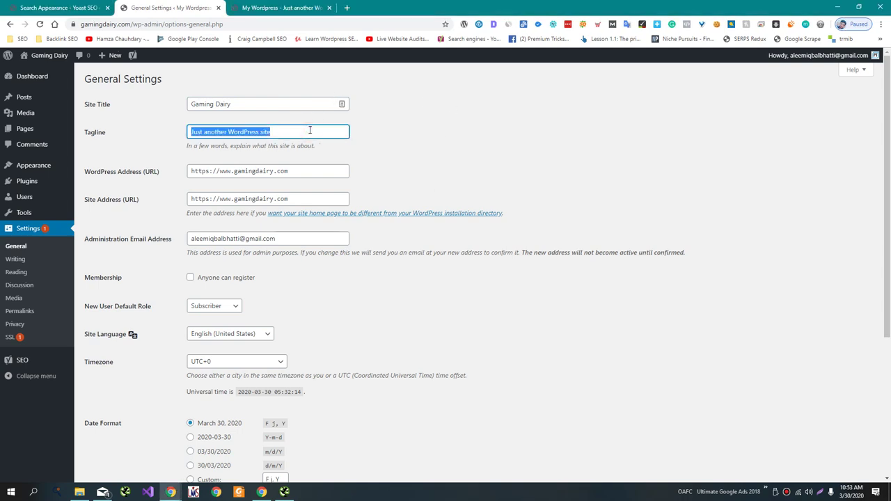
type("Tech Reviews")
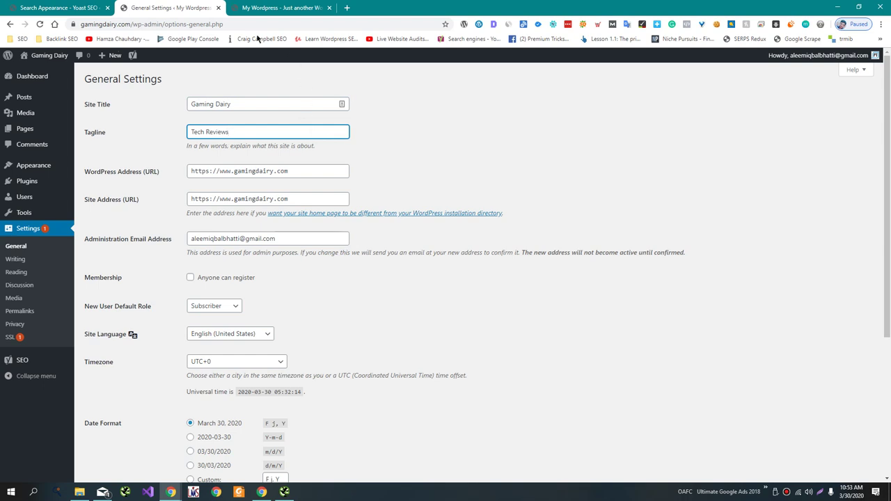
left_click(206, 132)
left_click(233, 131)
left_click(333, 271)
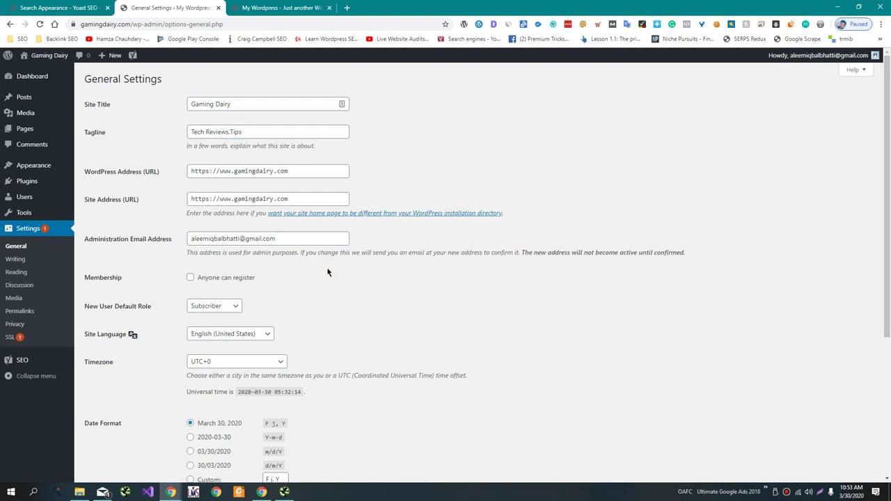
scroll(328, 272, "down", 3)
left_click(126, 435)
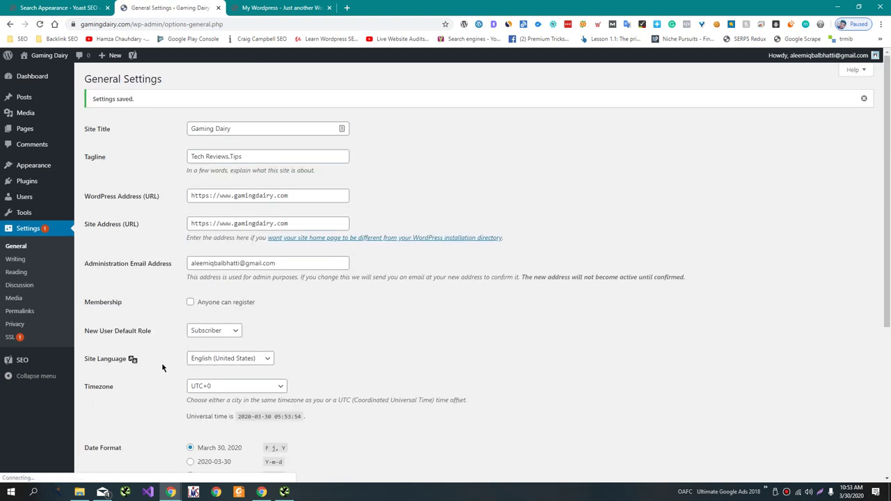
left_click(42, 260)
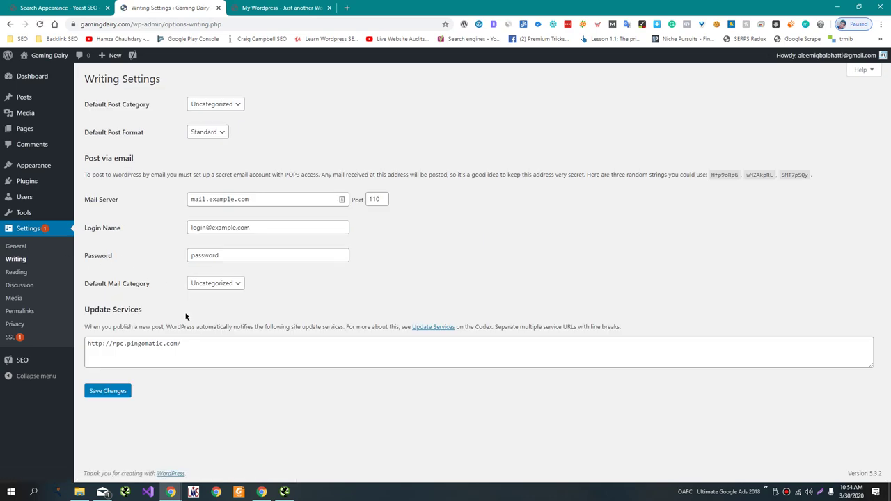
key("ctrl+t")
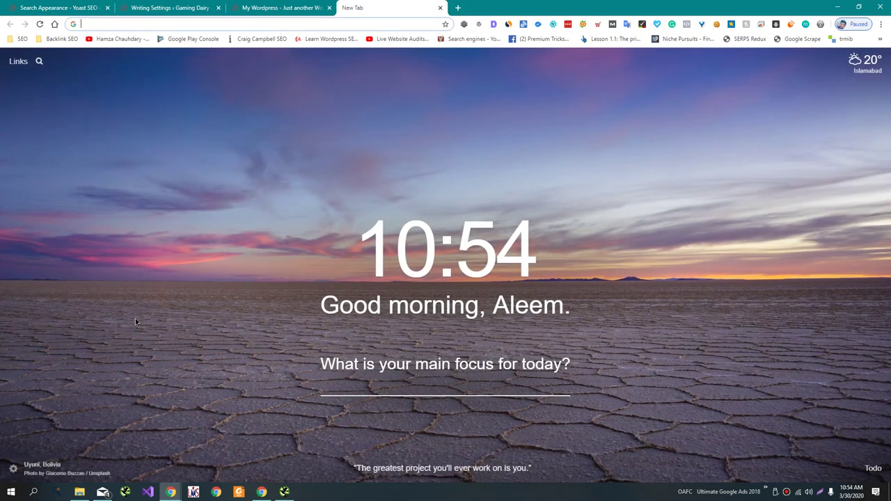
Search Google for 'pingers shoutmeloud' and read ShoutMeLoud's WordPress ping list article.
type("pingers")
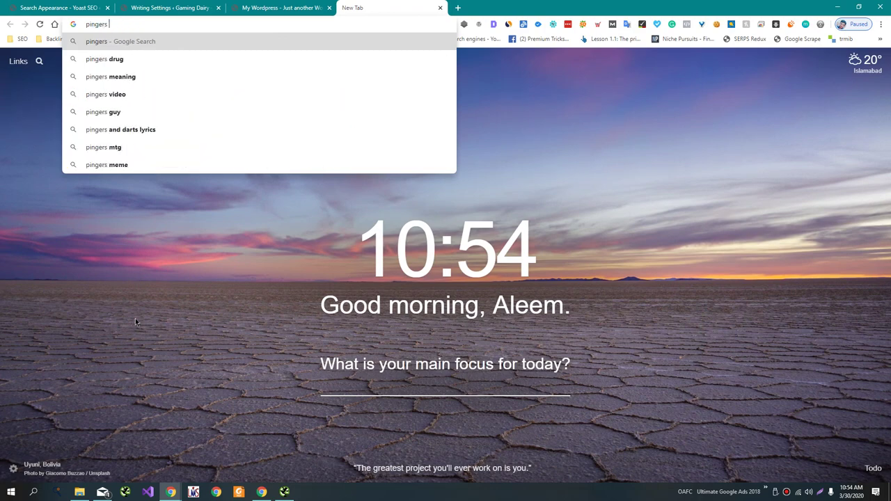
key("Return")
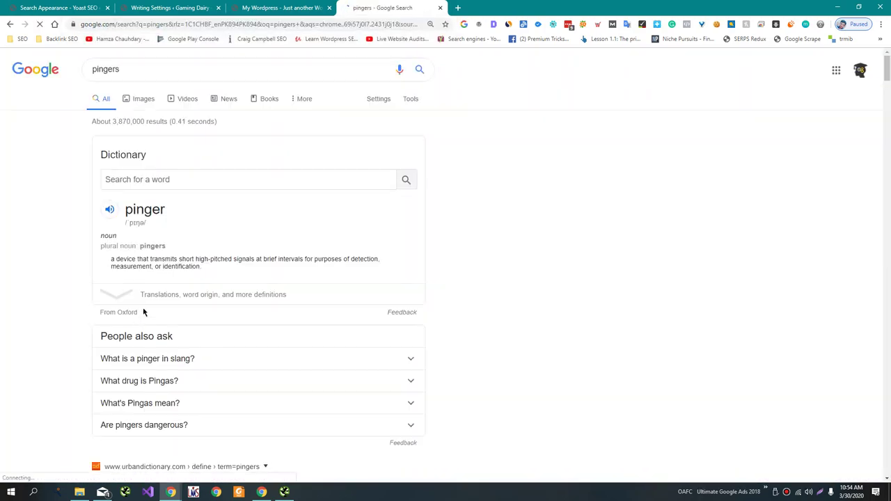
scroll(139, 317, "down", 4)
scroll(144, 313, "down", 6)
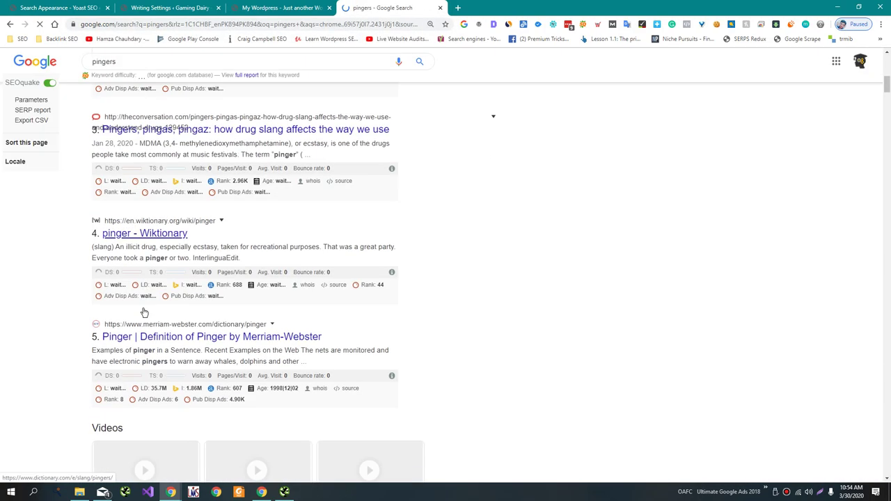
left_click(180, 62)
type("s")
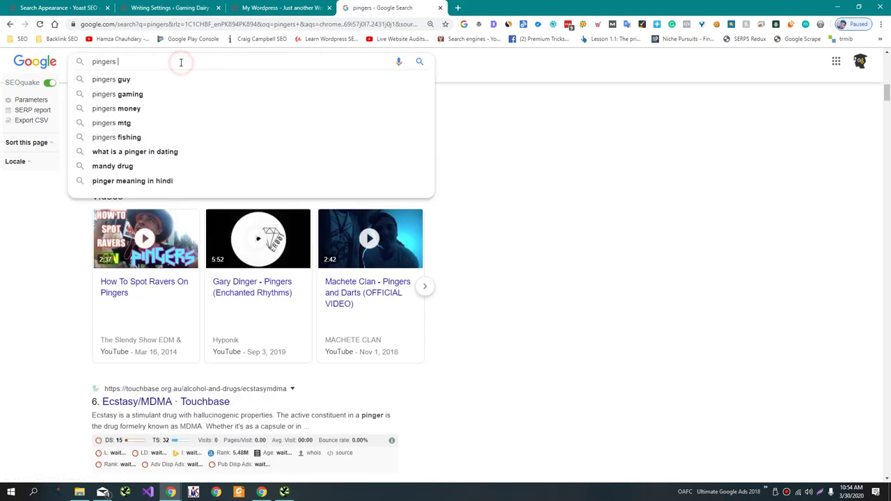
type("shoutmel")
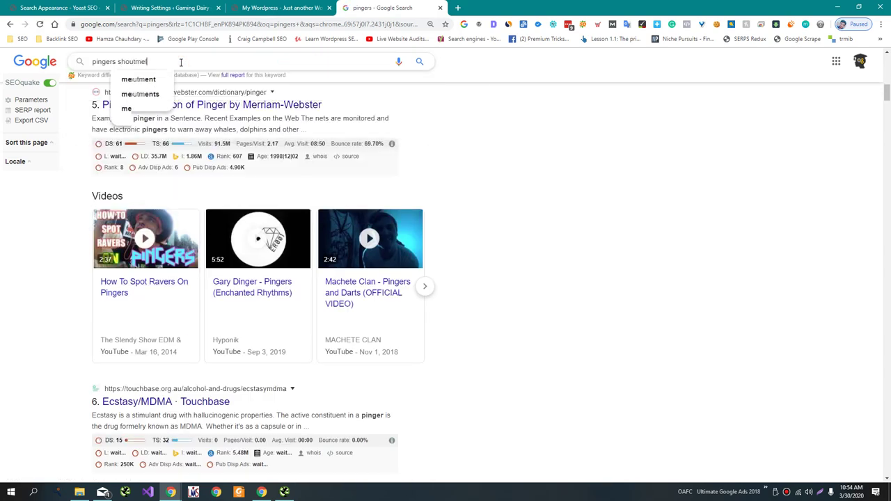
type("oud")
key("Return")
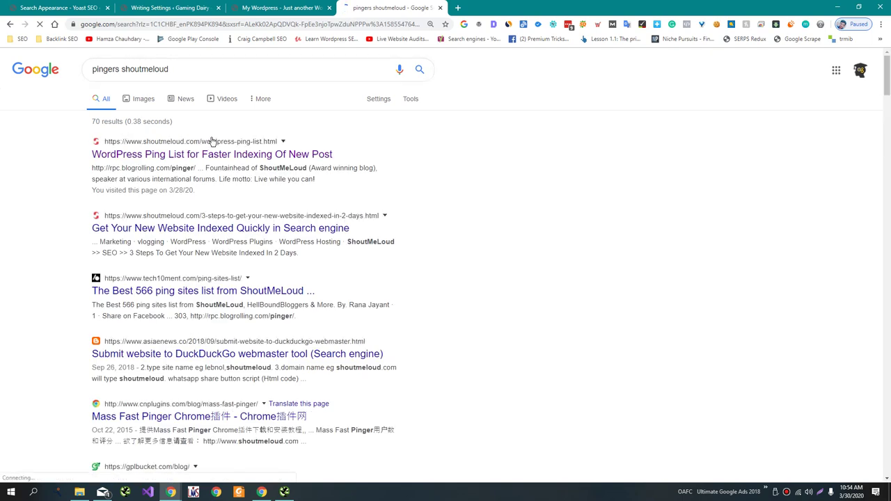
left_click(220, 150)
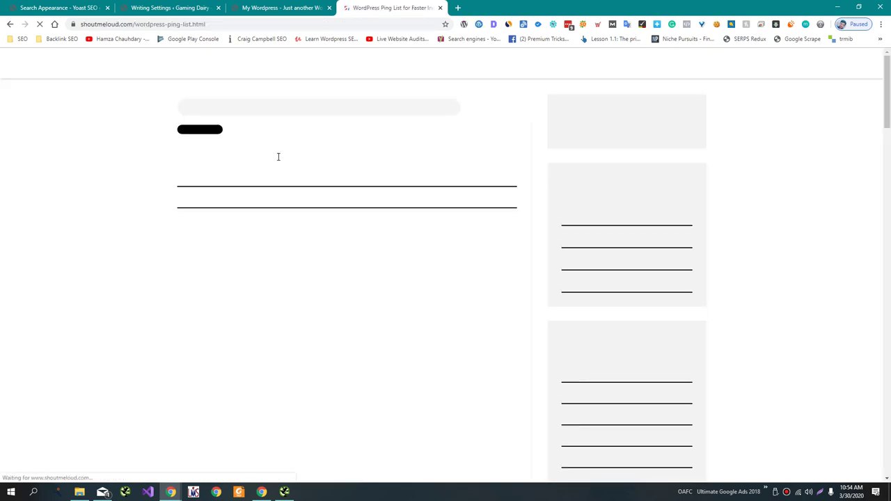
left_click_drag(335, 153, 437, 152)
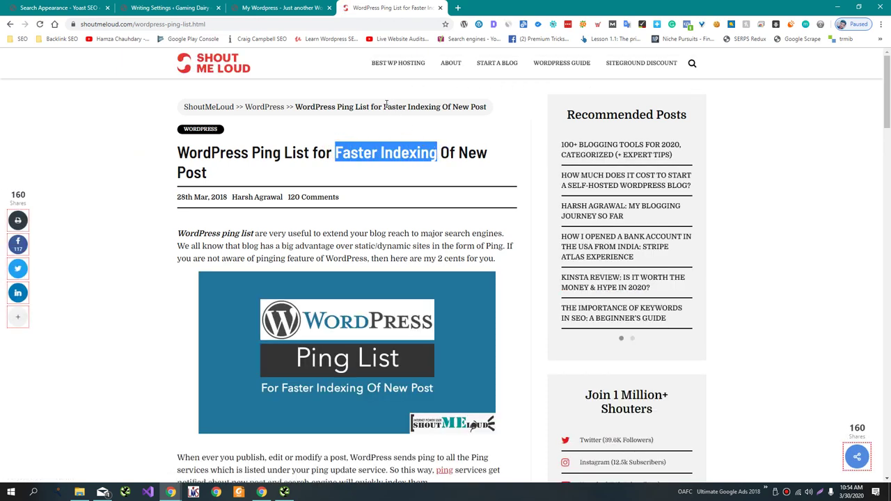
key("ctrl+w")
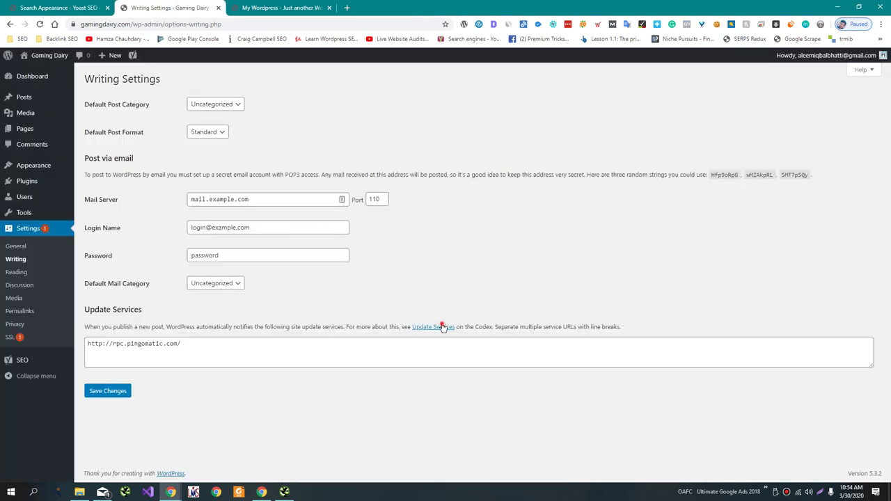
Copy the XML-RPC ping services list from the Codex Update Services page.
left_click(435, 327, "ctrl")
left_click(272, 5)
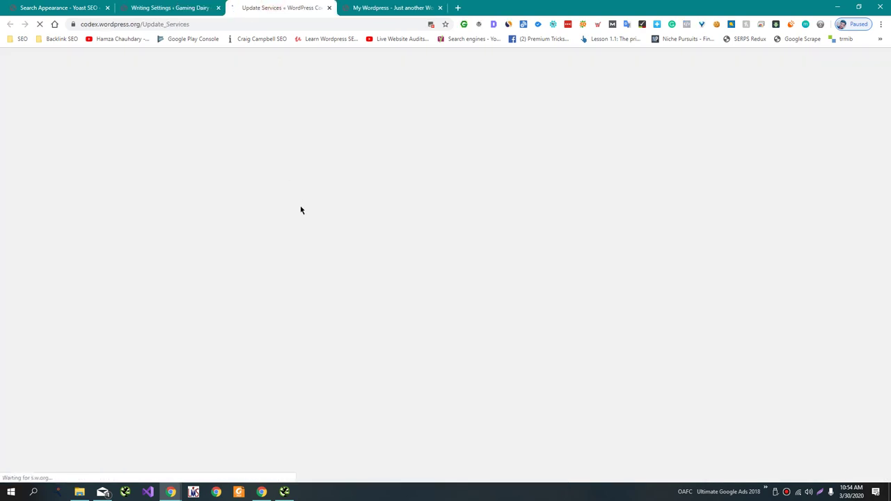
scroll(255, 209, "down", 10)
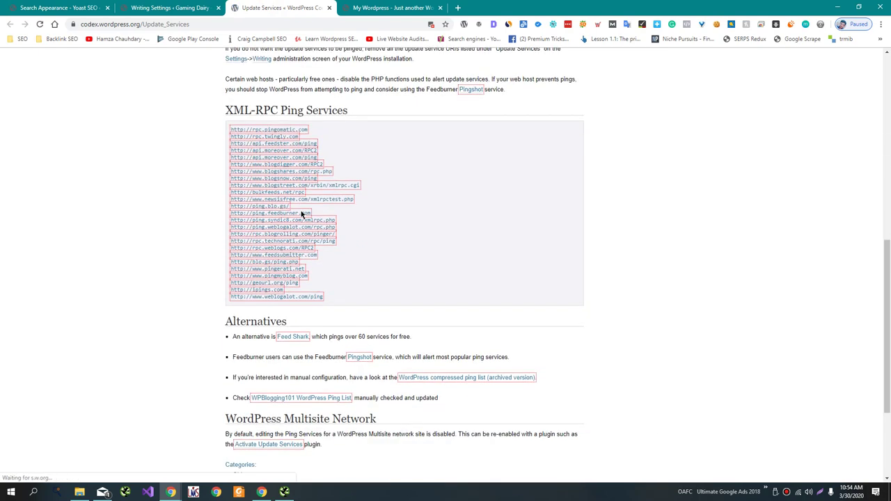
left_click_drag(227, 175, 360, 352)
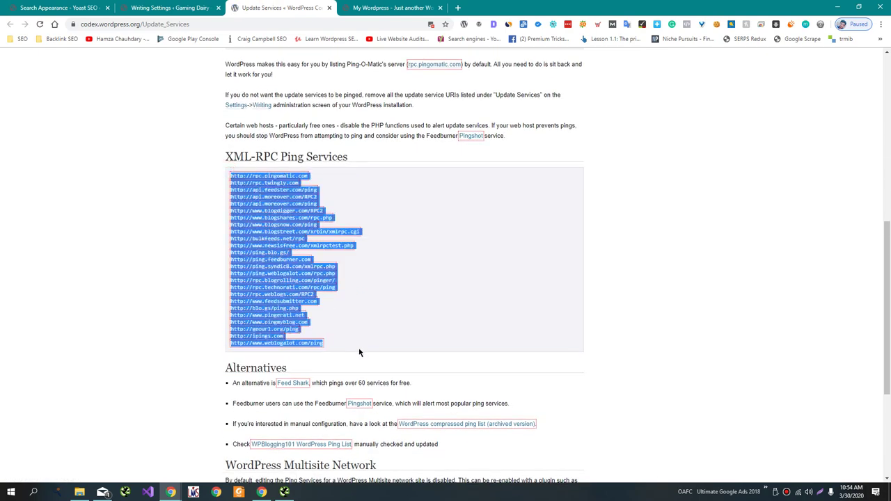
key("ctrl+c")
key("ctrl+w")
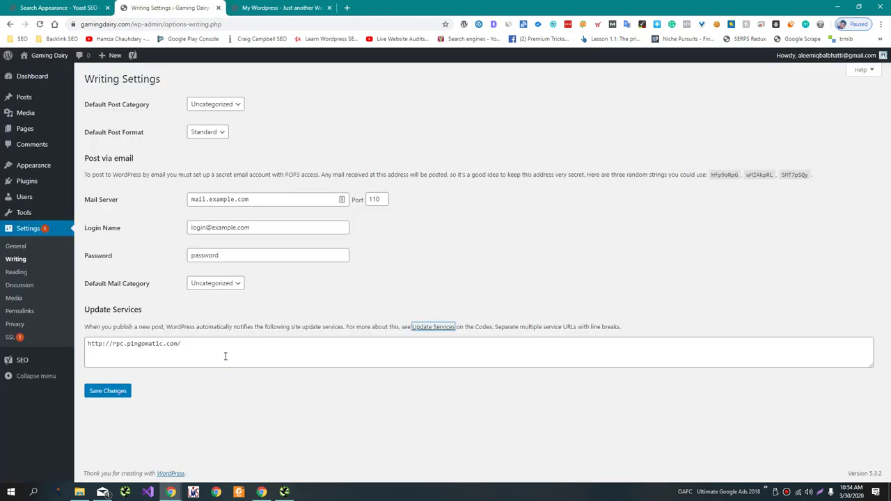
Replace the Pingomatic entry with the copied ping list and save Writing Settings.
left_click(221, 346)
key("ctrl+a")
key("ctrl+v")
left_click(108, 392)
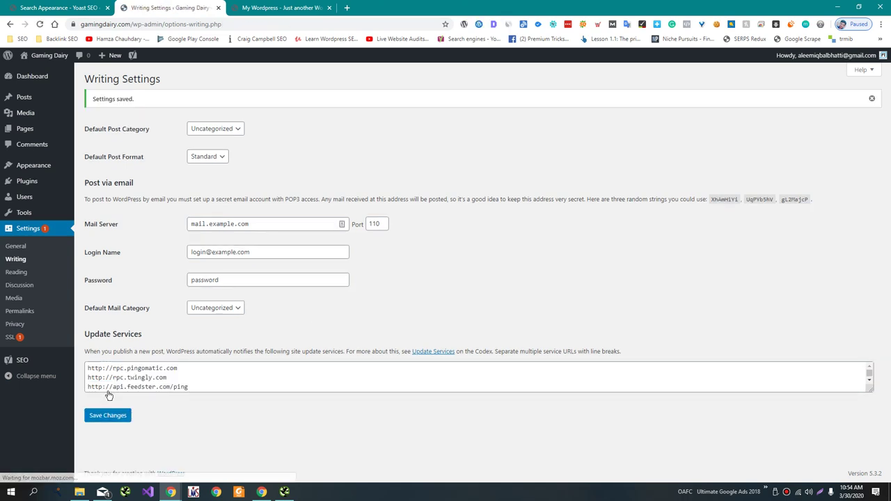
Set feeds to show a Summary of each post and save Reading Settings.
left_click(16, 272)
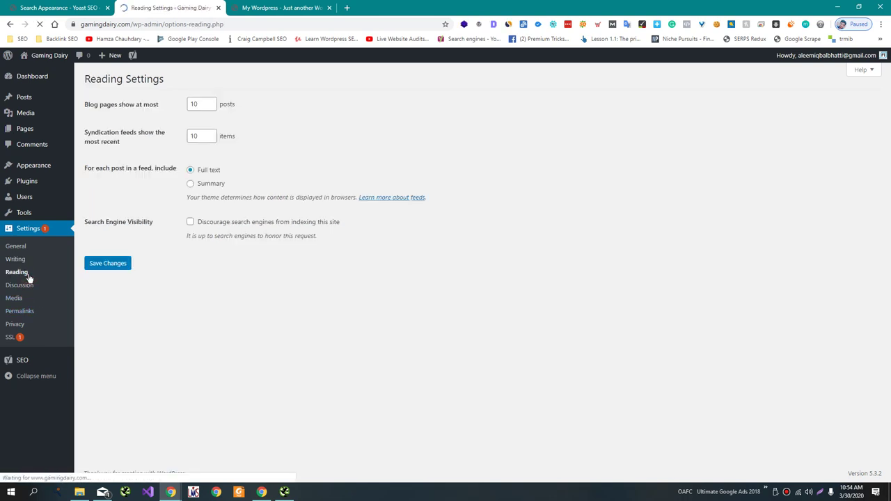
left_click(194, 184)
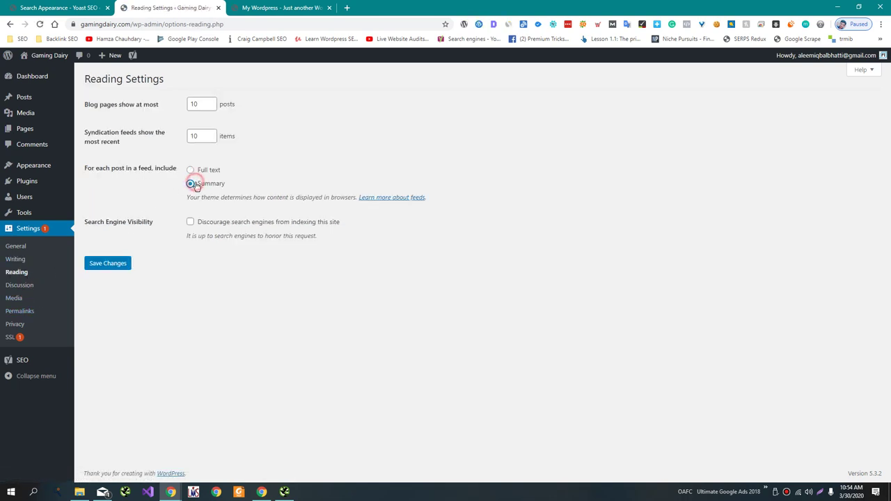
left_click(116, 267)
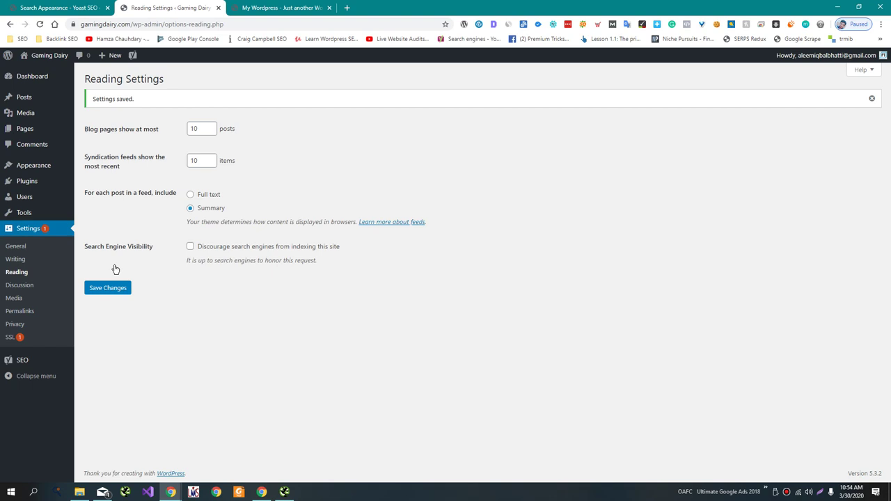
key("ctrl+shift+Tab")
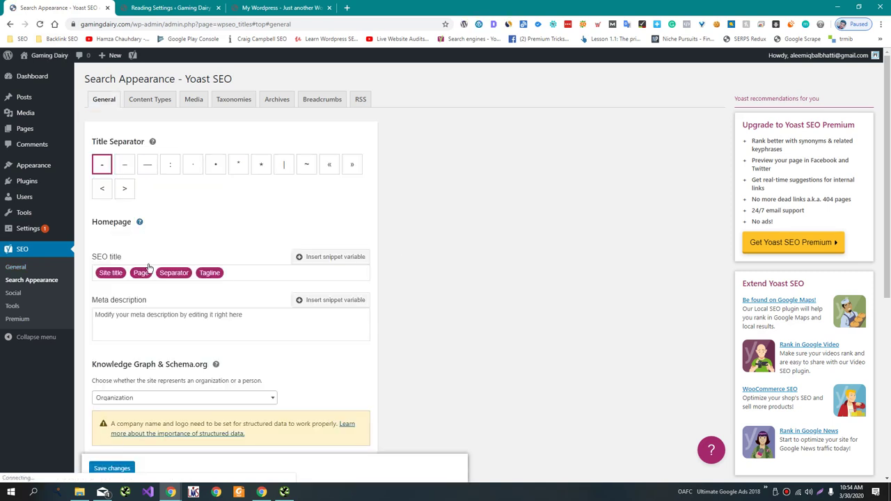
Search Google for 'gaming' in a new tab placed second in the tab bar.
left_click(145, 325)
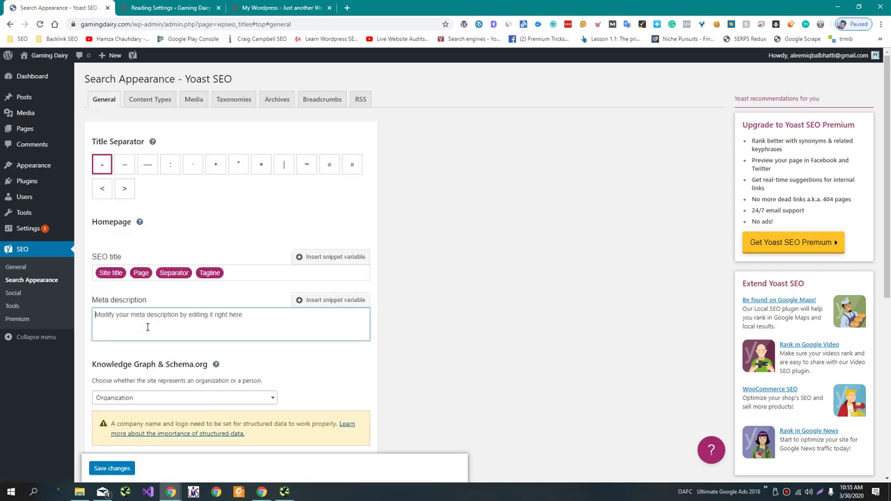
key("ctrl+t")
type("gaming")
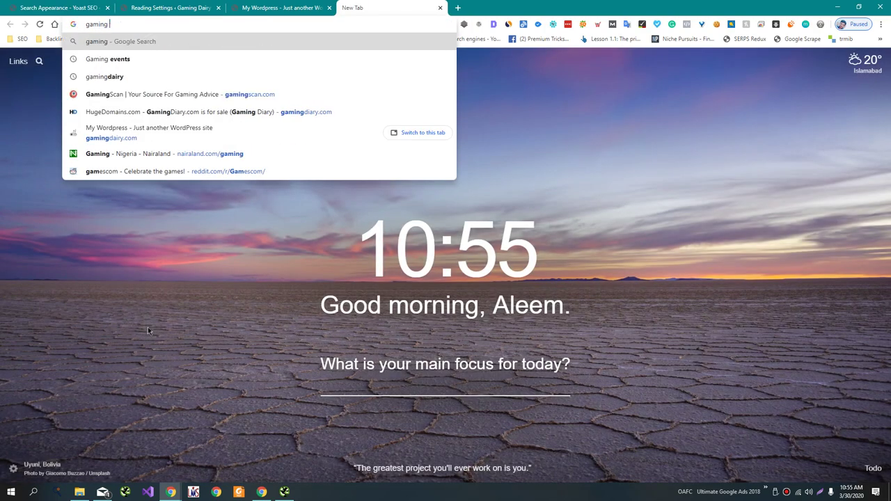
key("Return")
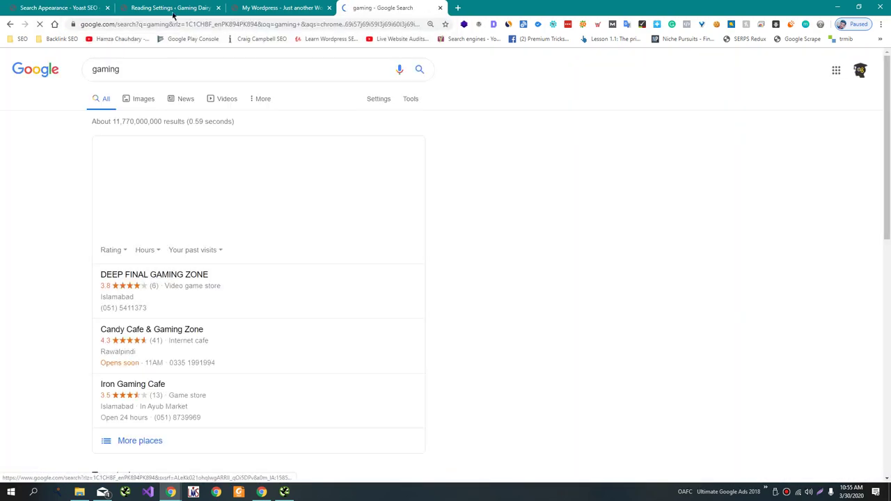
left_click_drag(390, 7, 167, 8)
Browse the gaming results, highlighting the PC Gamer and Digital Trends descriptions.
scroll(215, 168, "down", 7)
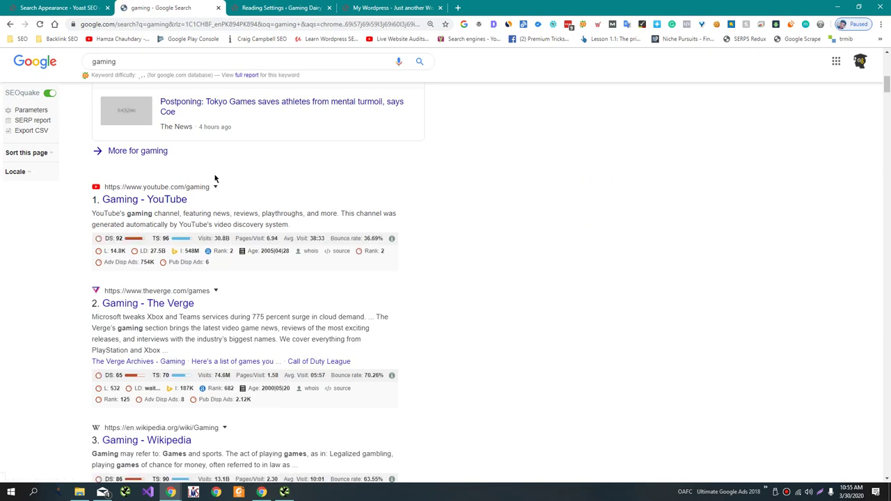
scroll(215, 180, "down", 2)
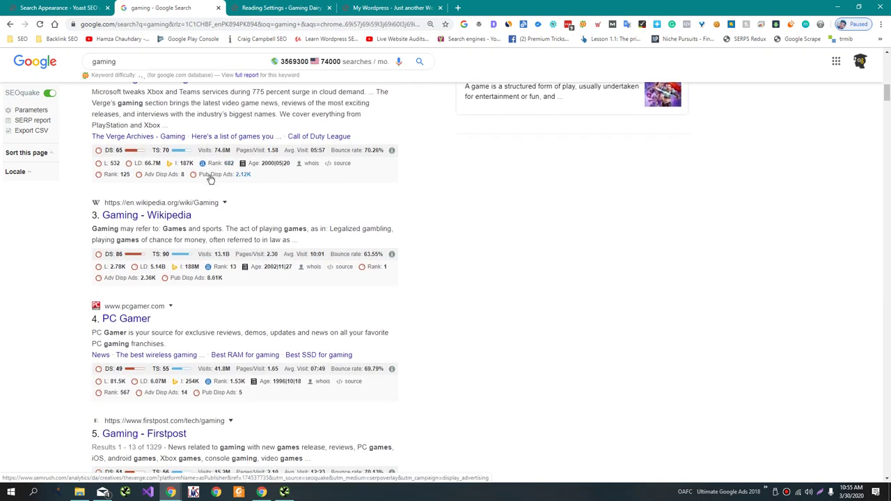
scroll(208, 179, "down", 3)
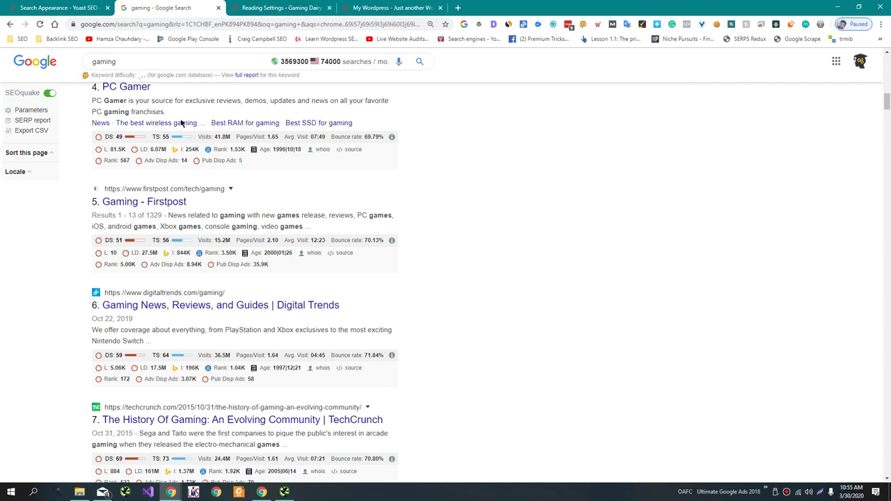
left_click_drag(176, 100, 386, 102)
left_click(287, 224)
scroll(287, 225, "down", 1)
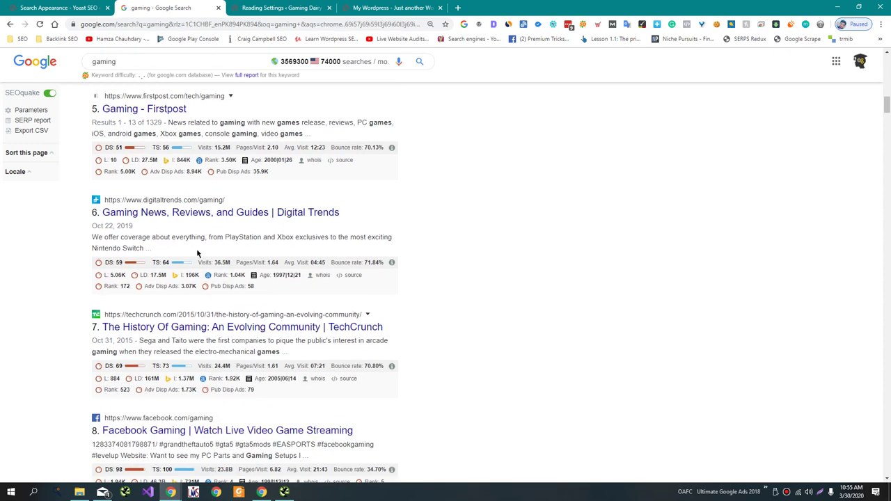
left_click_drag(143, 248, 92, 237)
left_click(91, 238)
Write the meta description 'Gaming Dairy is one stop for Gamers…professional reviews for Gardwares'.
left_click(56, 8)
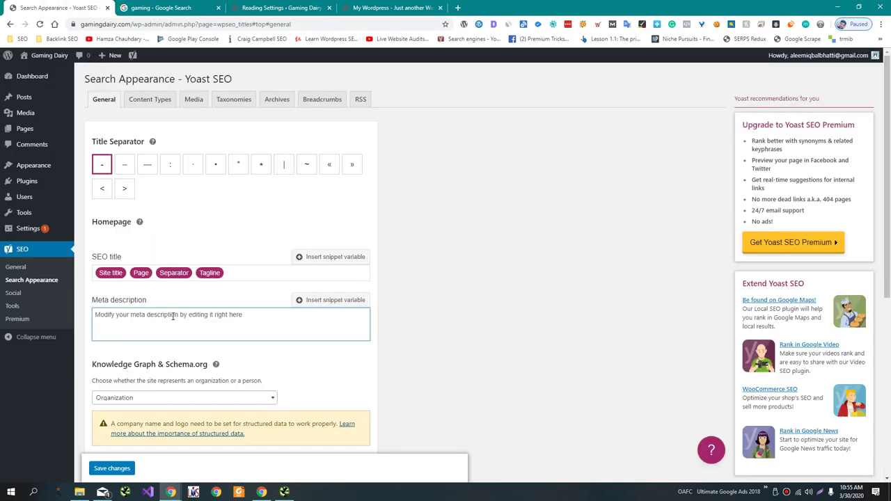
type("Gaming ")
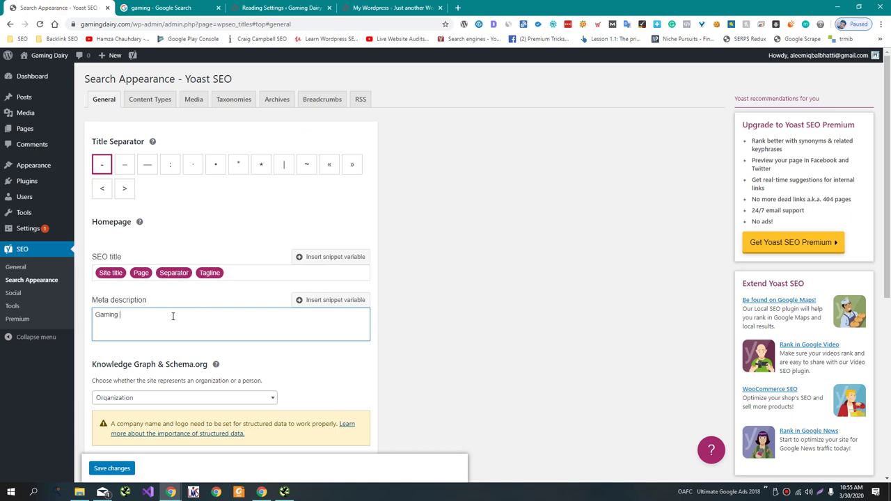
type("Dairy Conveer")
key("BackSpace")
key("BackSpace")
type("rs")
key("BackSpace")
key("BackSpace")
key("BackSpace")
key("BackSpace")
key("BackSpace")
key("BackSpace")
key("BackSpace")
type("is one m")
key("BackSpace")
type("of the most")
key("BackSpace")
key("BackSpace")
key("BackSpace")
key("BackSpace")
key("BackSpace")
key("BackSpace")
key("BackSpace")
key("BackSpace")
key("BackSpace")
key("BackSpace")
key("BackSpace")
key("BackSpace")
type("stop for Gamers where the")
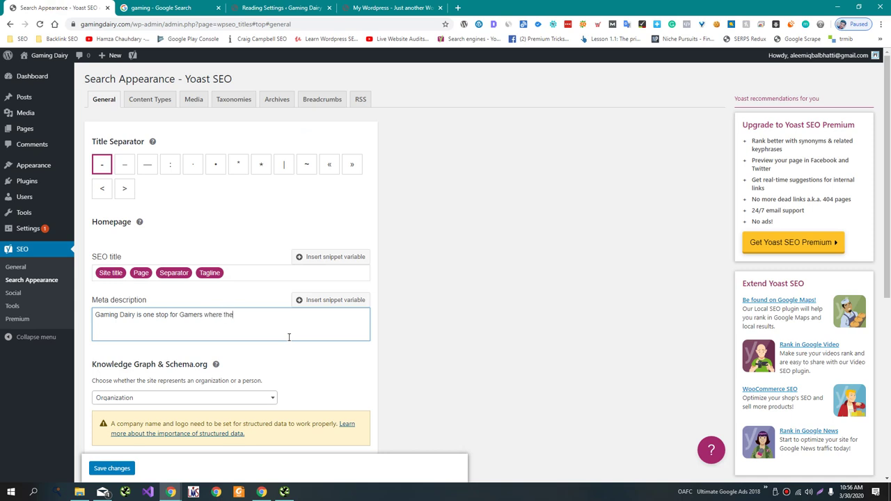
type("y could get non baised professional reviews for ")
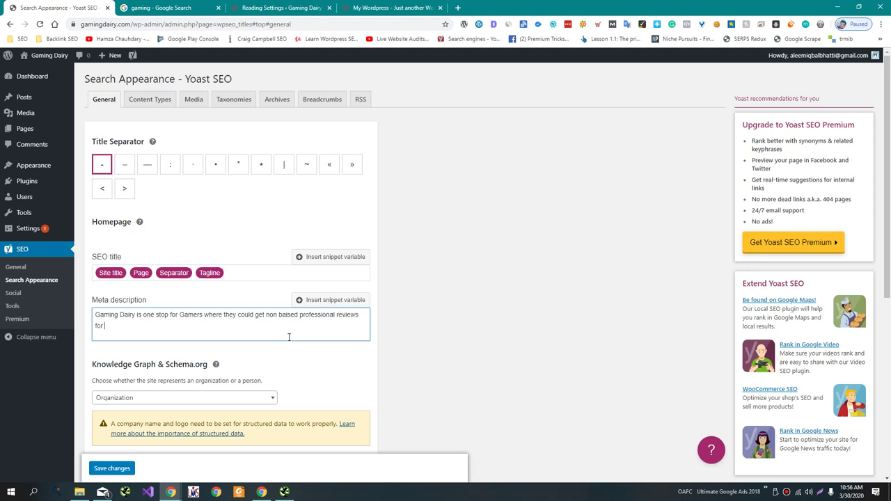
type("G")
type("ardwares")
Finish the description with 'and get solution for their issues' and save it.
type("and gets")
key("BackSpace")
type("solution for their")
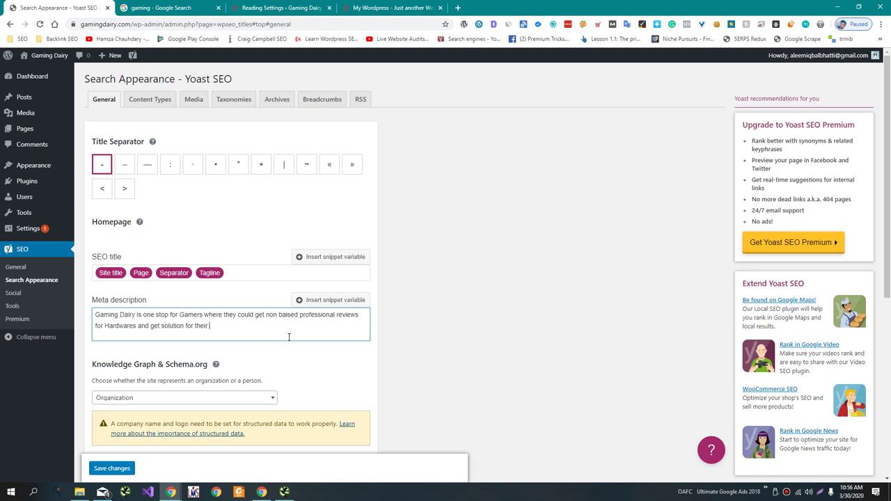
type(" daily bas")
key("BackSpace")
key("BackSpace")
key("BackSpace")
key("BackSpace")
key("BackSpace")
key("BackSpace")
key("BackSpace")
key("BackSpace")
type("issu")
scroll(202, 382, "down", 1)
left_click(111, 468)
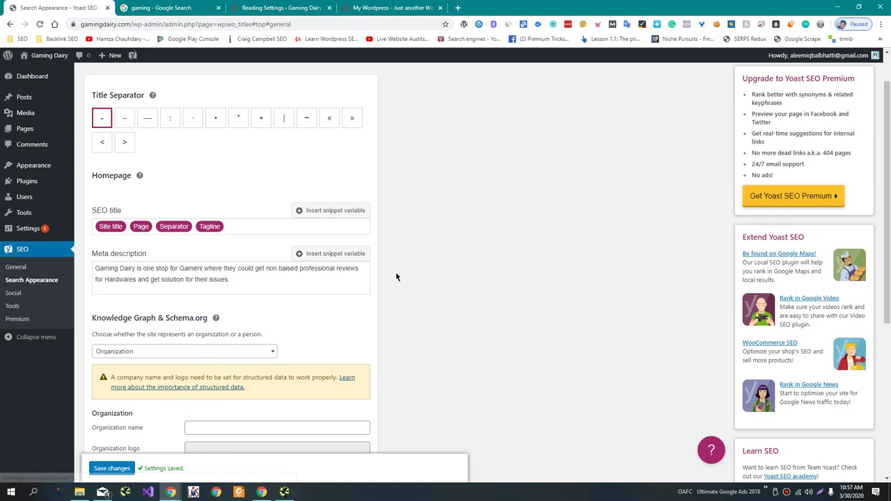
Search the web for 'free logo' in a new tab.
key("ctrl+t")
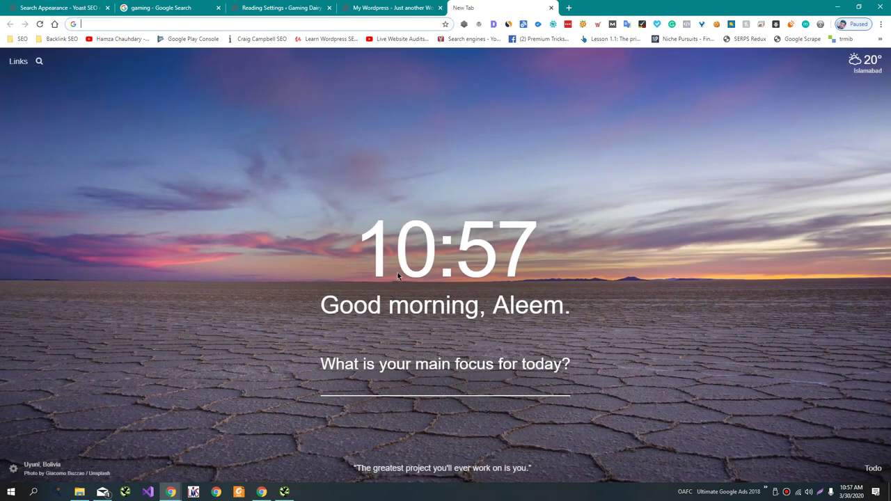
type("free logo")
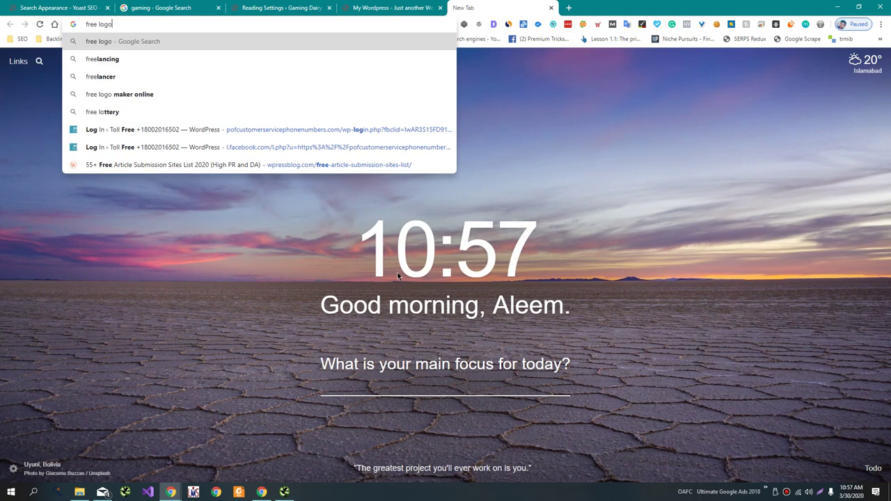
key("Return")
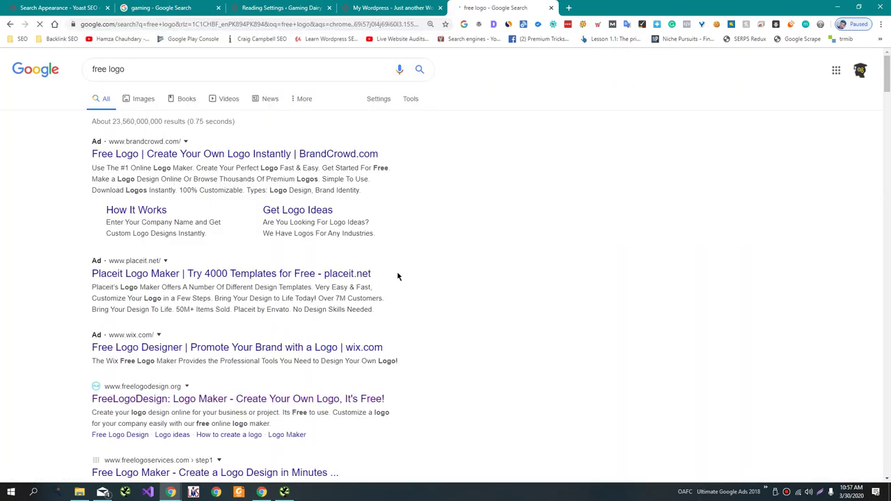
Load the Skills Academy Trusted page, skillsacademy.pk/trusted, in another tab.
key("ctrl+t")
type("sk")
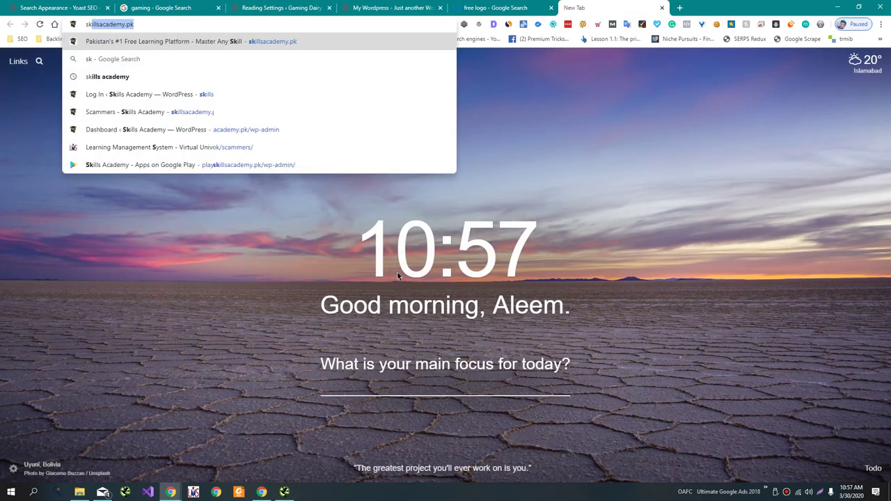
key("Right")
type("/")
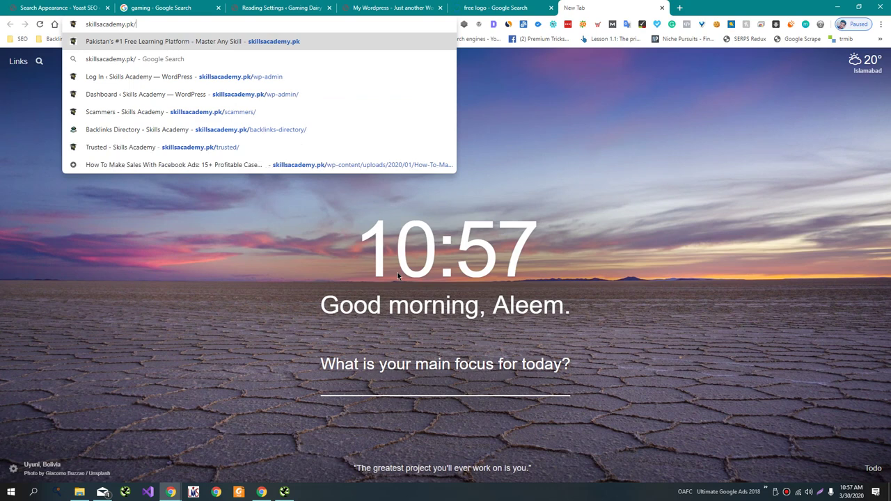
key("Down")
key("Down")
key("Down")
key("Down")
key("Down")
key("Down")
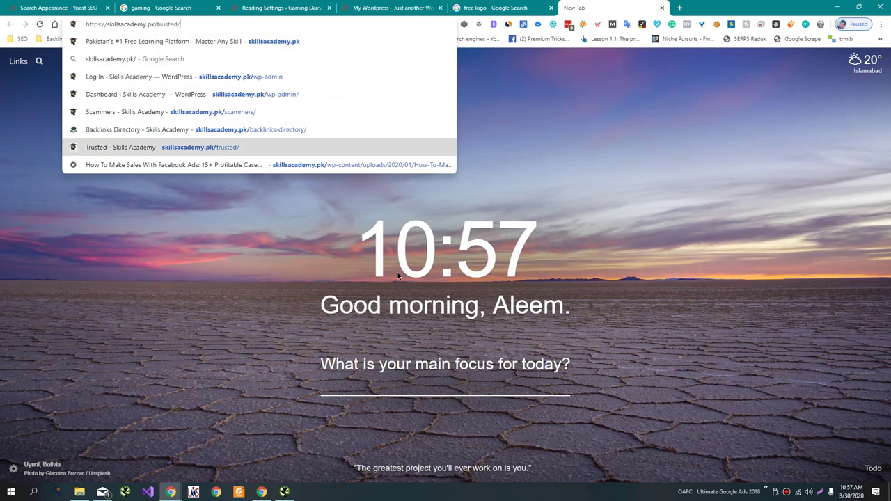
key("Return")
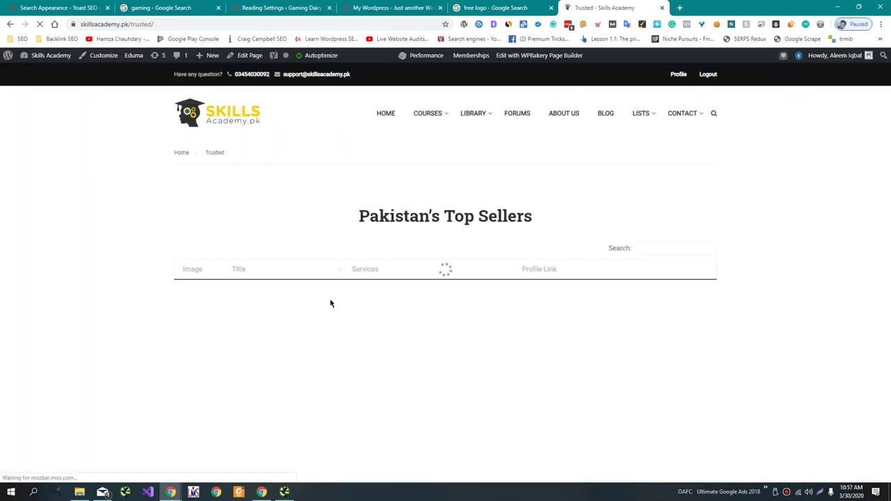
Review the Pakistan's Top Sellers list, then return to the gamingdairy.com tab.
scroll(330, 304, "down", 4)
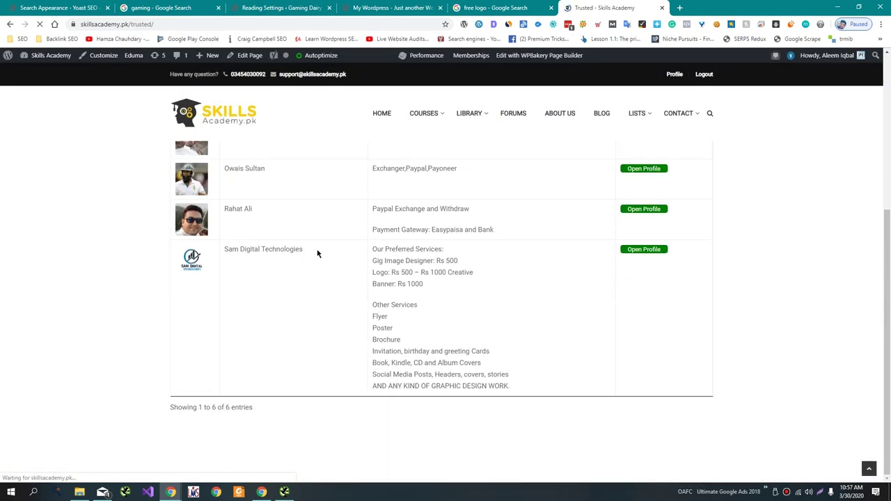
left_click_drag(317, 249, 225, 249)
left_click(244, 277)
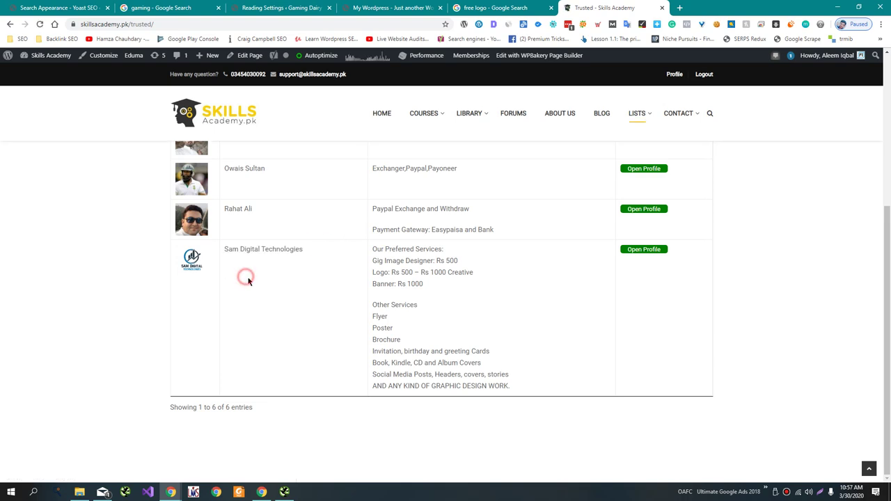
left_click_drag(378, 272, 477, 279)
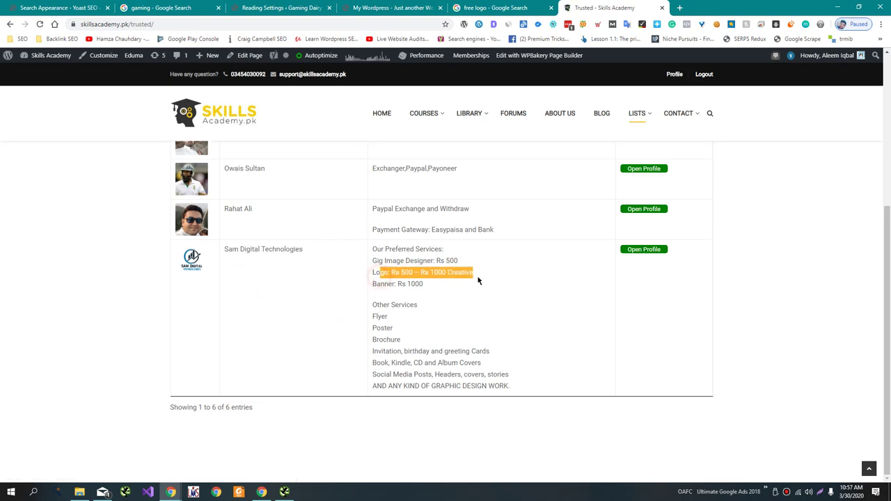
left_click(478, 277)
left_click(397, 8)
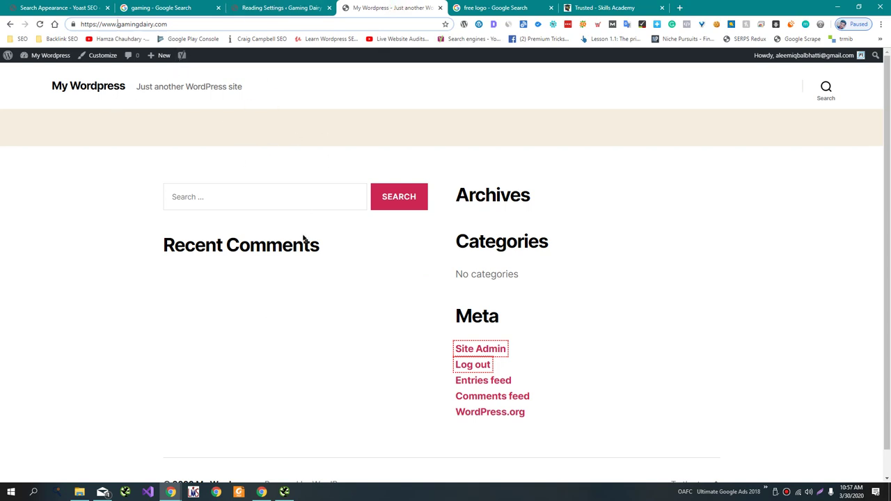
Open the FreeLogoDesign site from the free logo search results.
left_click(207, 4)
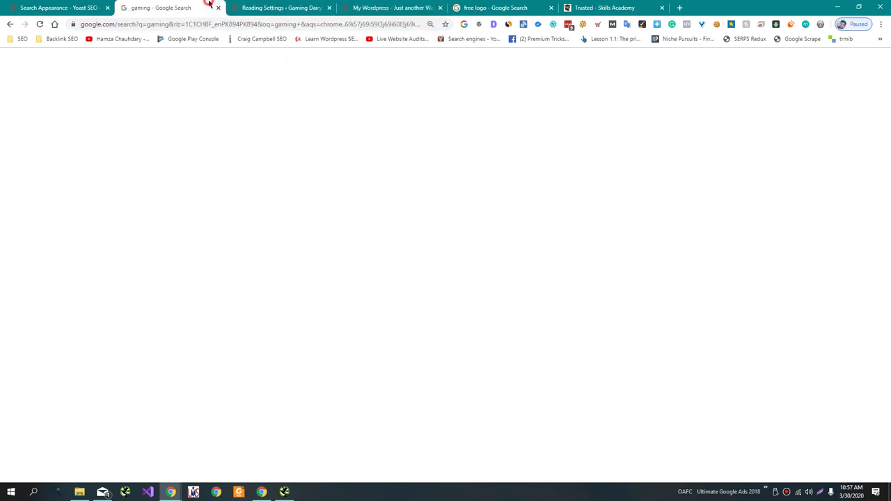
left_click(504, 3)
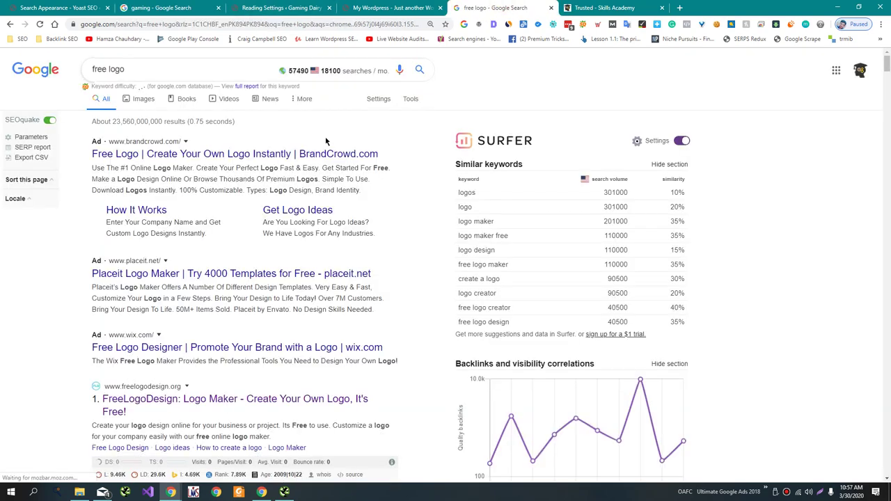
scroll(276, 276, "down", 1)
left_click(276, 273)
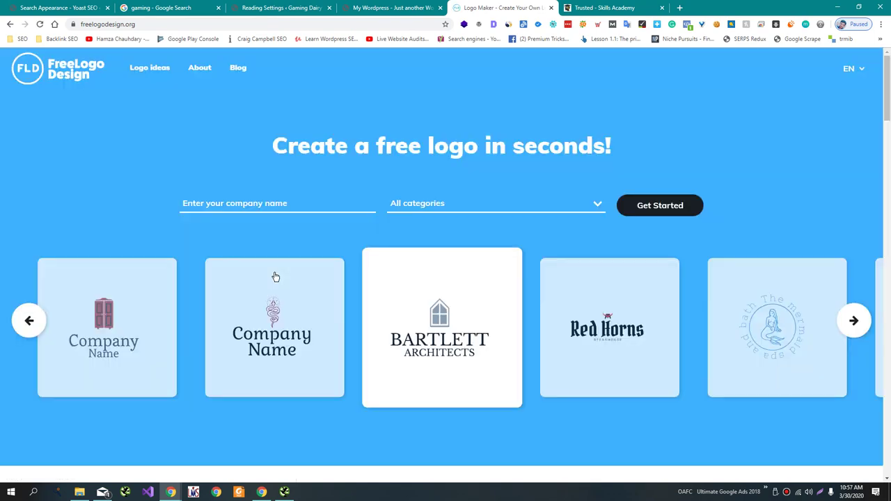
Enter company name 'Gaming Dairy', choose Games & Recreation, and generate logo options.
left_click(271, 203)
type("Game")
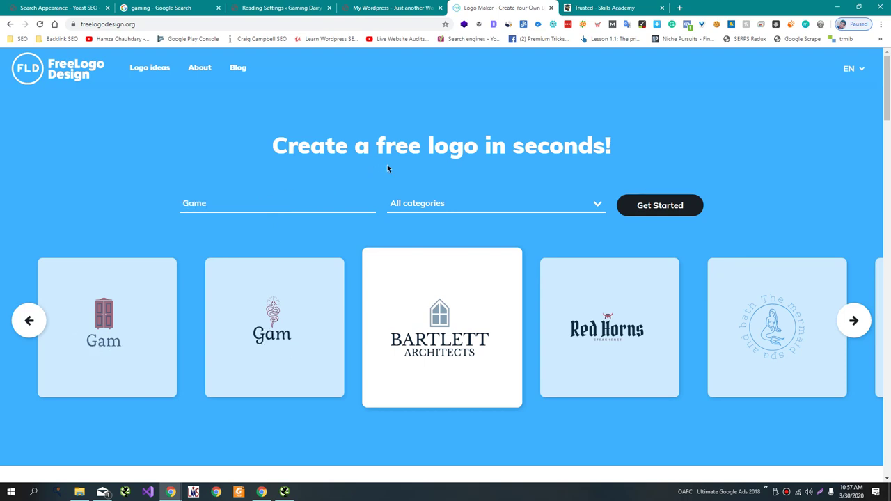
key("BackSpace")
key("BackSpace")
type("ming ")
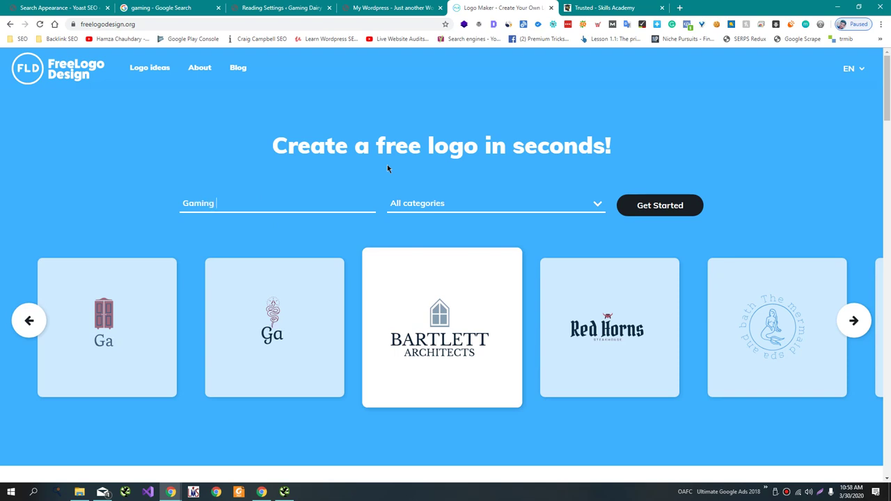
type("Dairy")
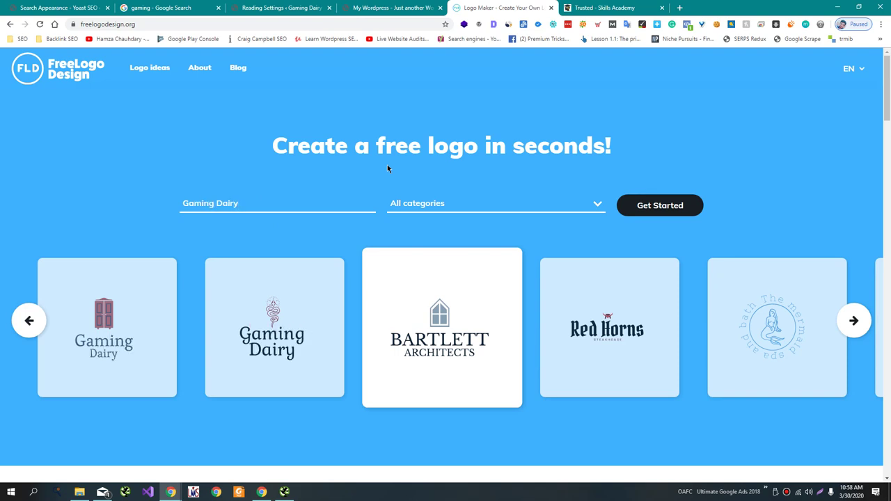
left_click(527, 202)
scroll(503, 327, "down", 3)
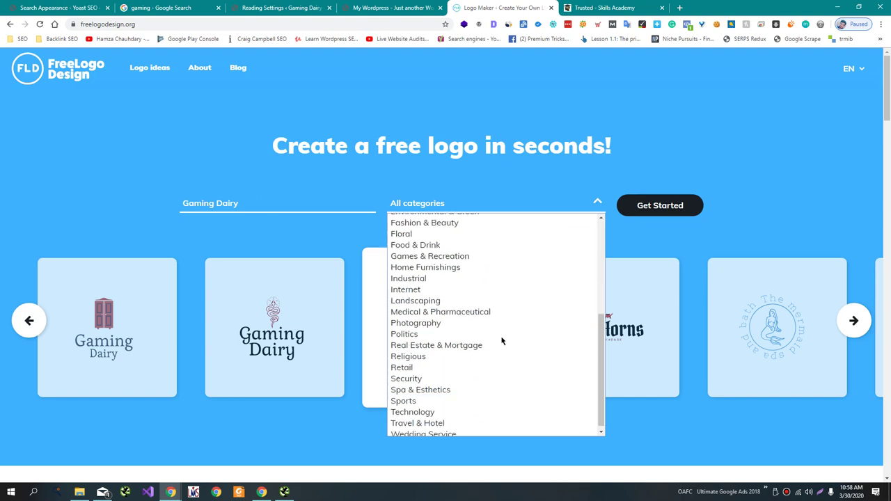
left_click(462, 256)
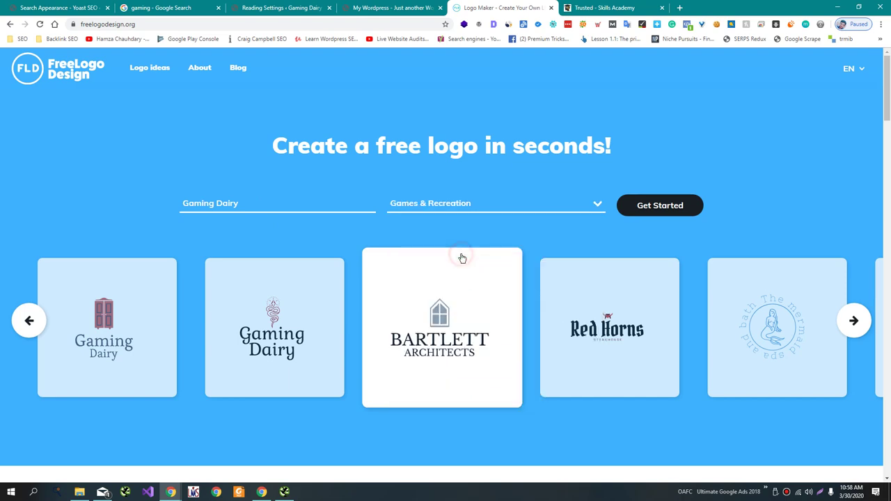
left_click(667, 209)
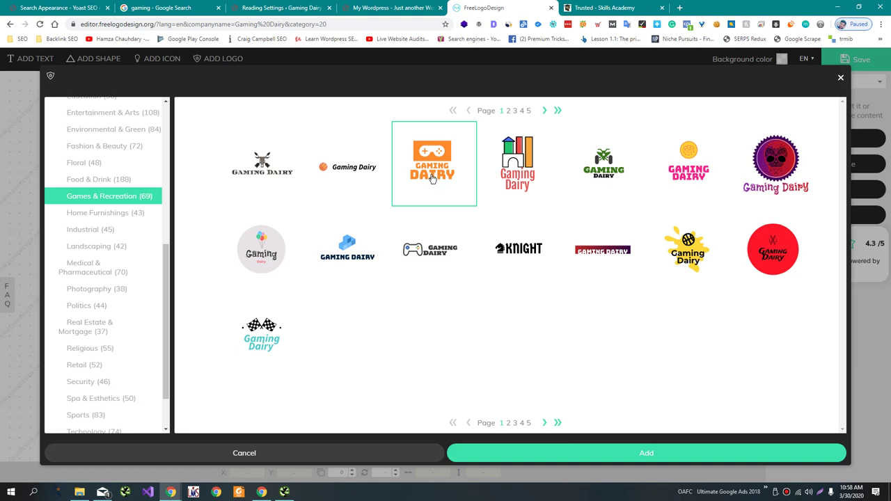
Add the purple skull Gaming Dairy logo to the editor and save it.
left_click(767, 180)
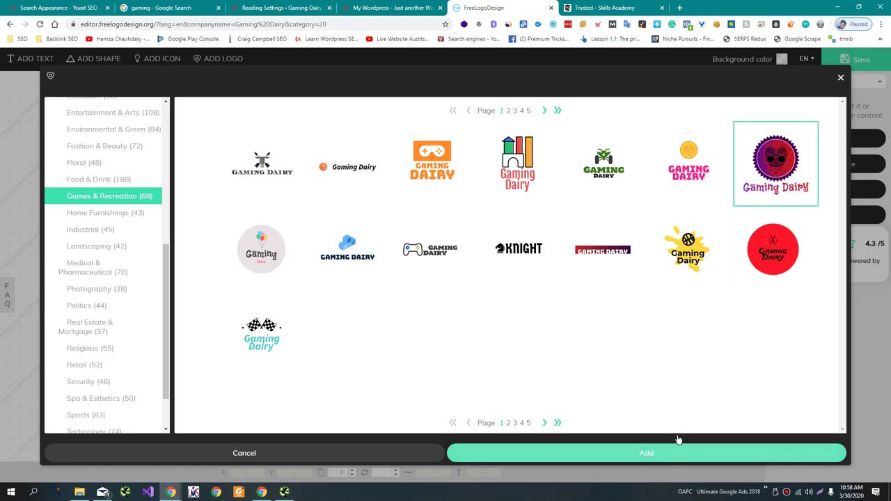
left_click(613, 454)
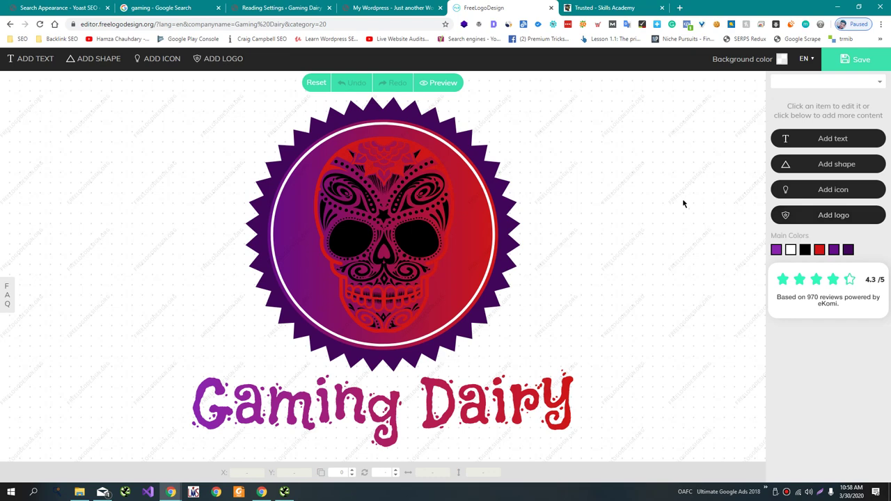
left_click(857, 59)
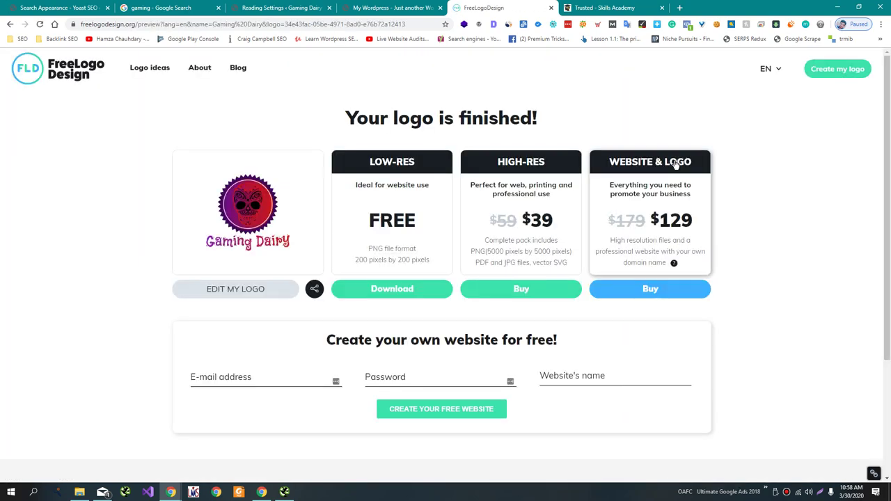
Enter a first name and email address, then download the free low-res logo.
left_click(398, 289)
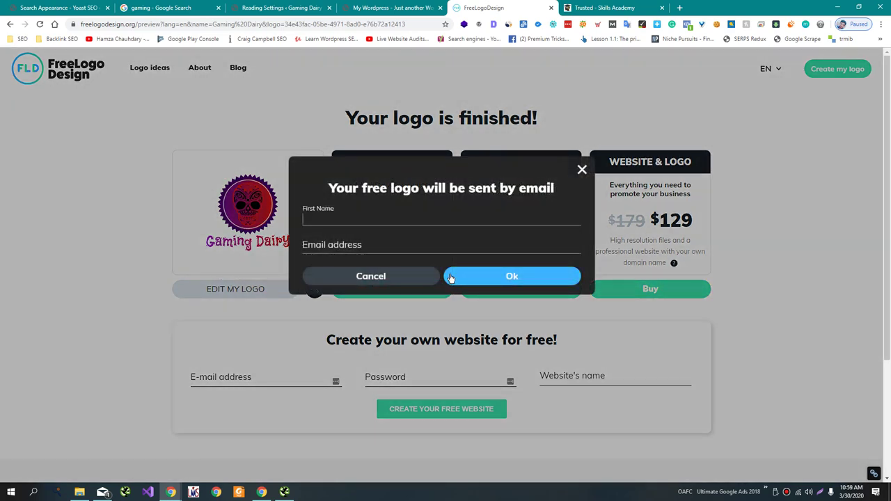
key("Tab")
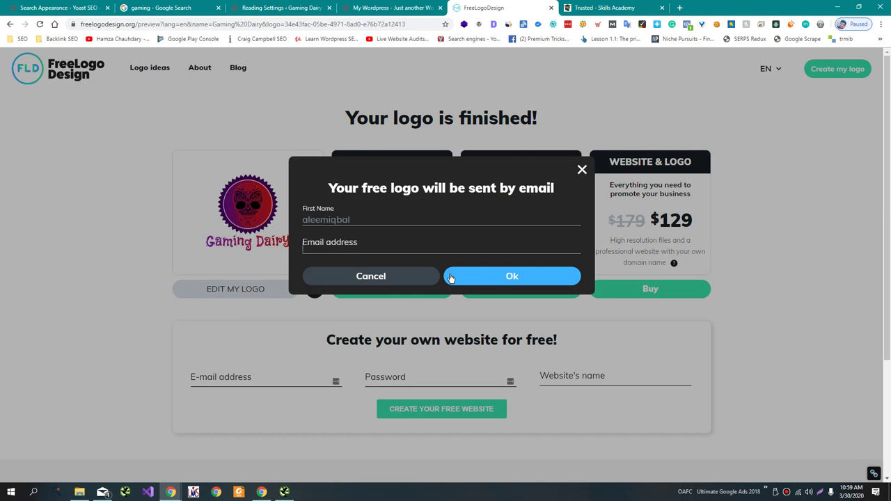
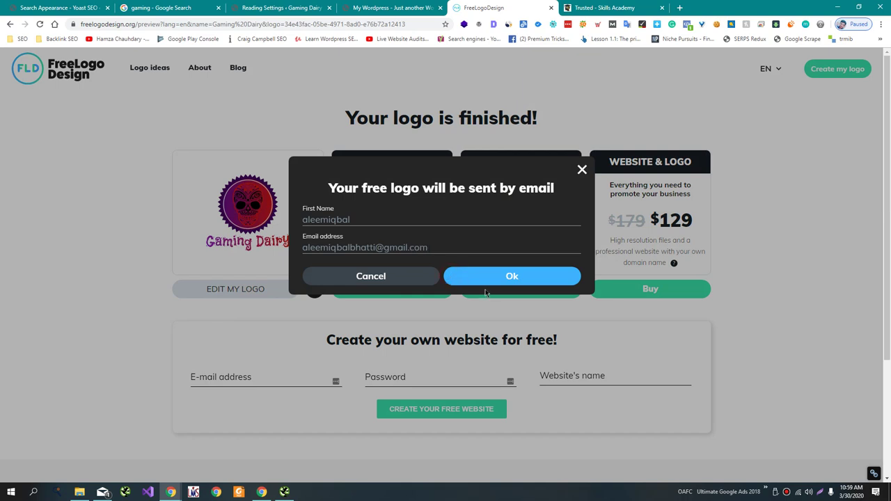
left_click(489, 278)
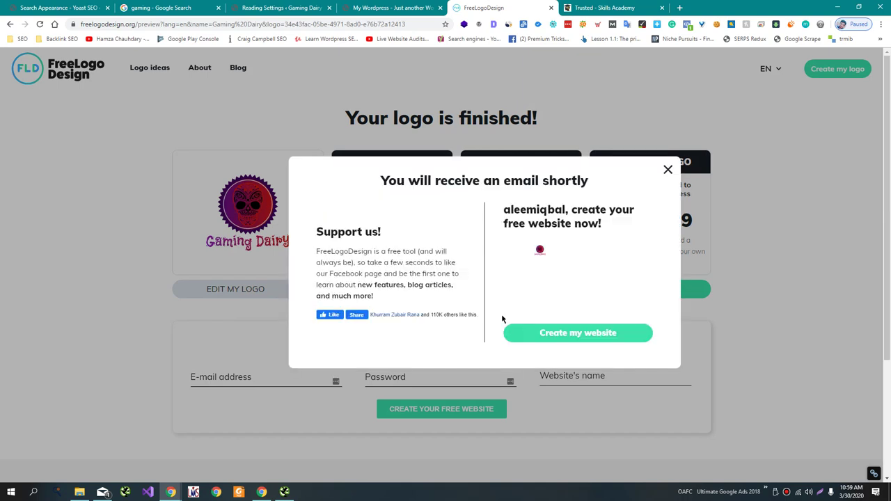
left_click(668, 171)
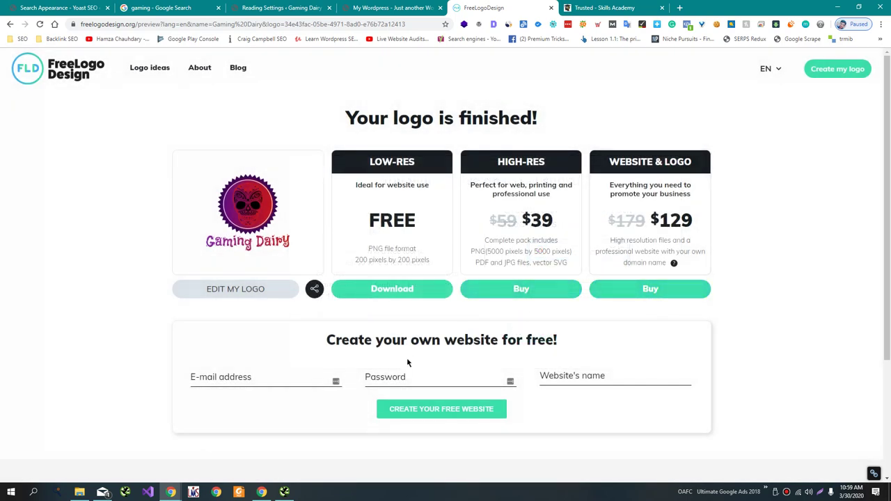
left_click(628, 282)
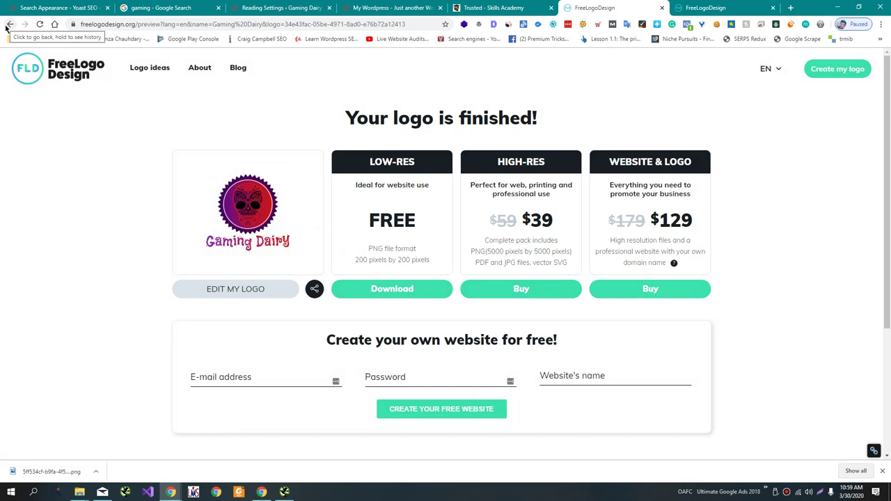
Capture the logo area with Lightshot and save the image file.
key("Print")
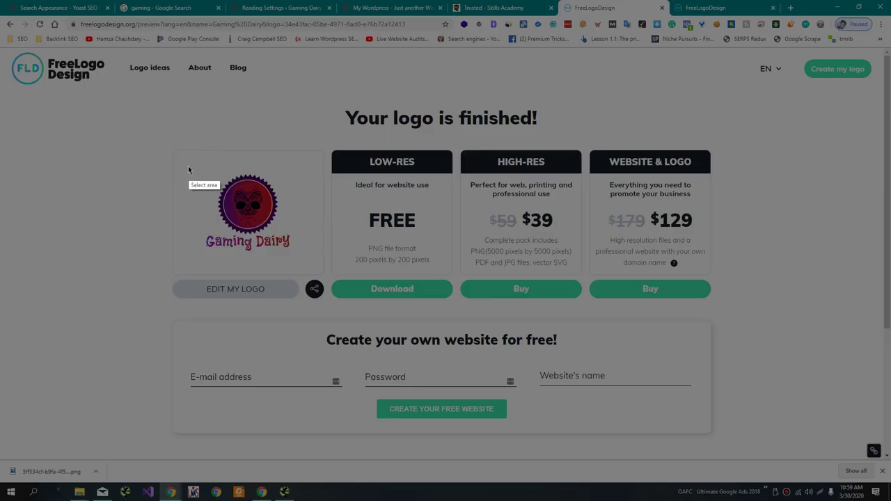
left_click_drag(191, 176, 309, 253)
left_click(287, 262)
key("Return")
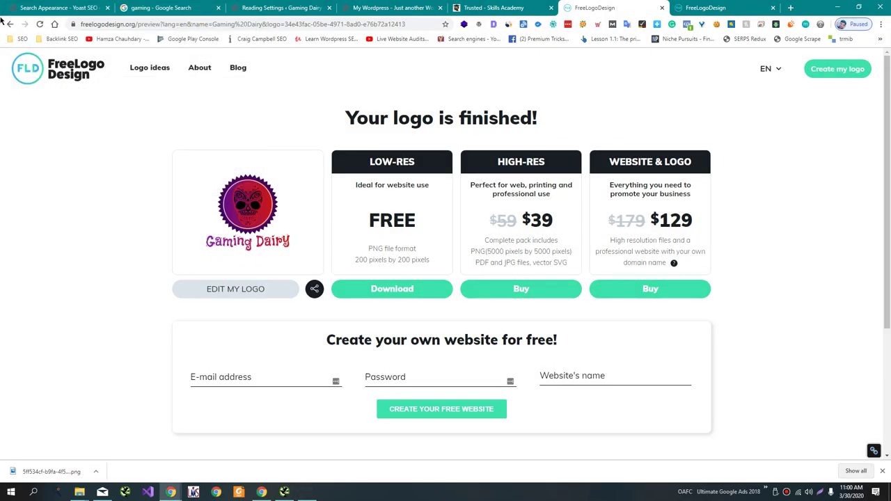
Return to the logo editor and inspect the canvas elements in Chrome DevTools.
left_click(9, 25)
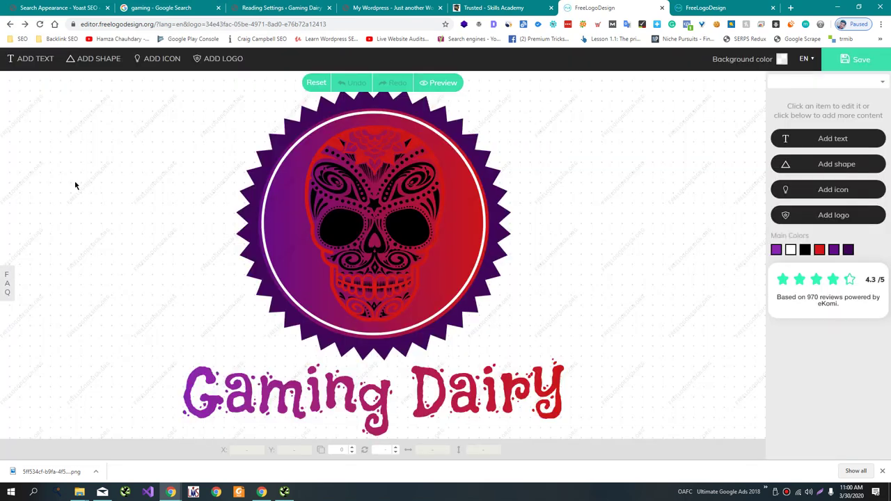
left_click(76, 185)
left_click(117, 268)
key("ctrl+shift+i")
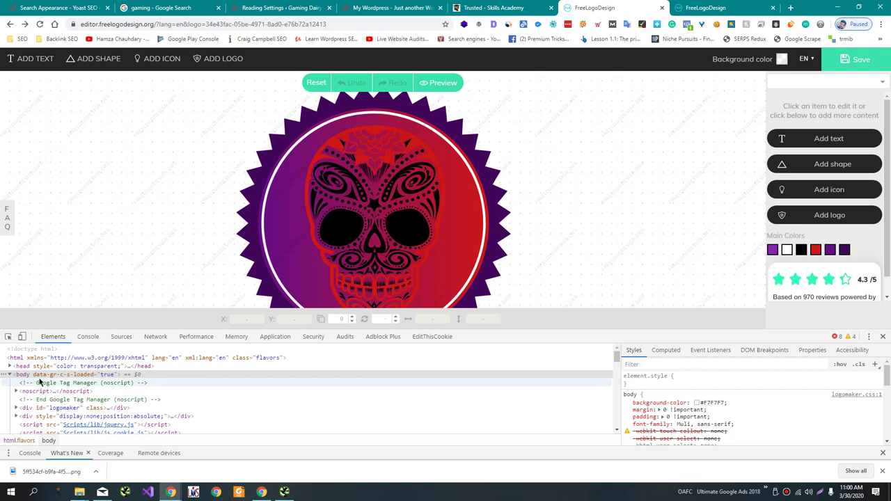
left_click(8, 337)
left_click(50, 292)
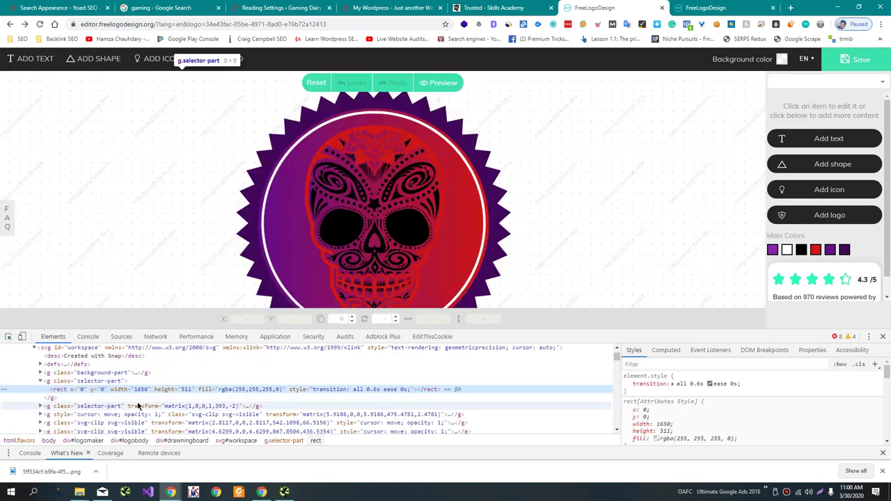
scroll(131, 412, "down", 1)
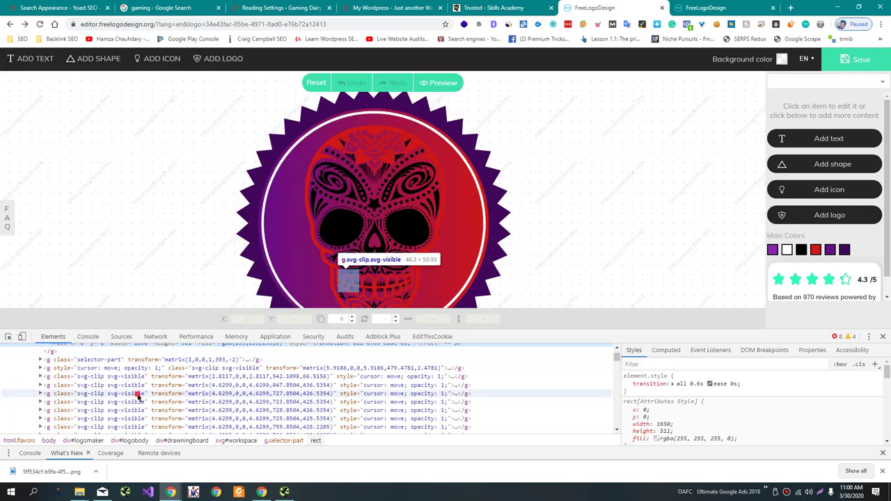
left_click(137, 394)
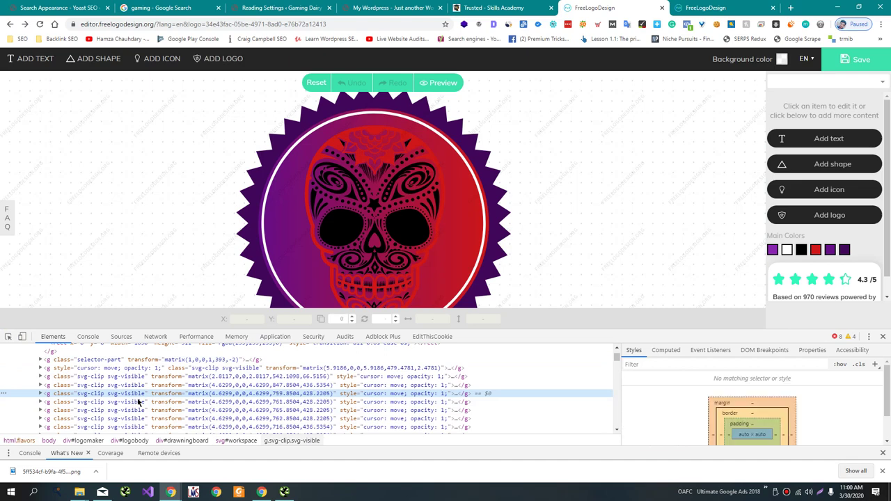
key("F12")
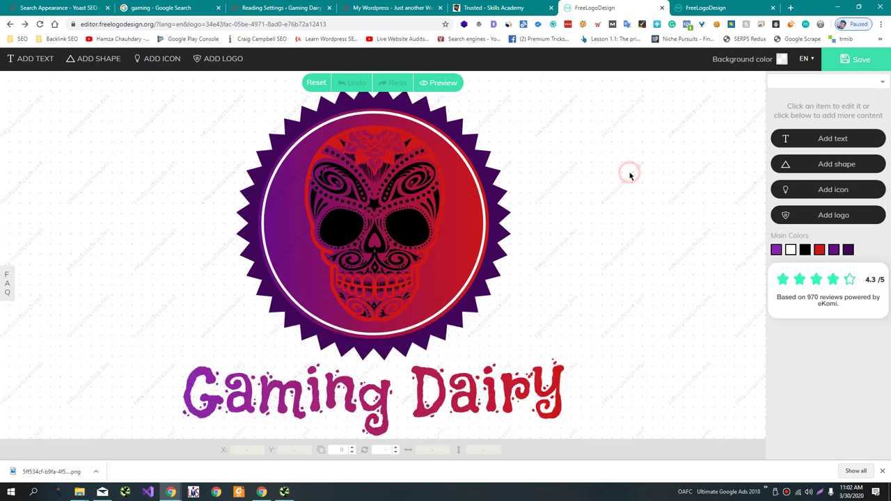
key("F12")
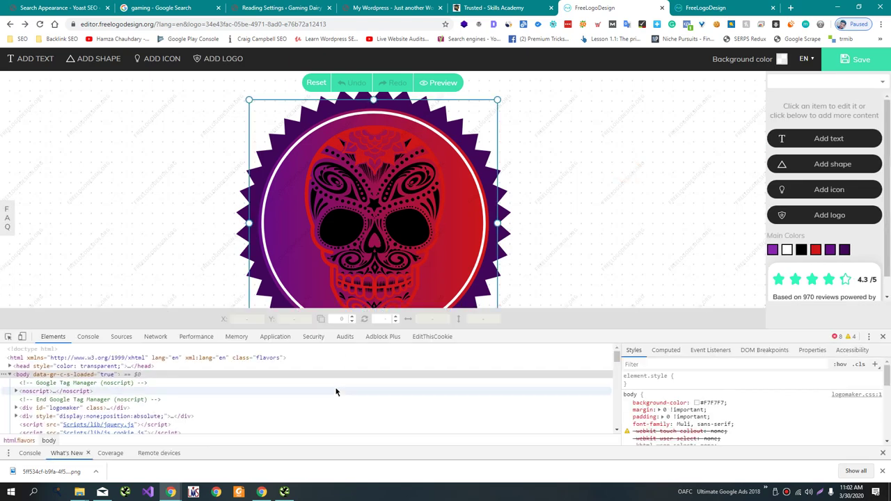
Search the elements for 'watermark' and delete the watermark element.
left_click(337, 391)
key("ctrl+f")
type("water")
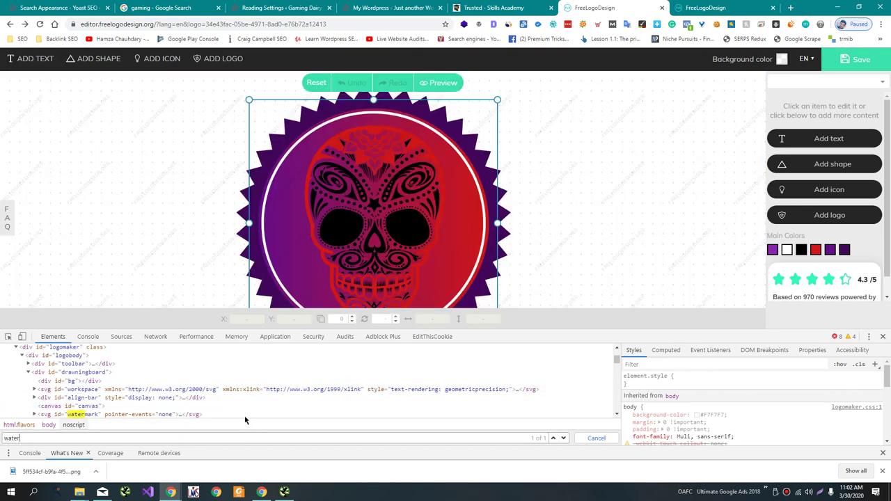
left_click(244, 415)
key("Delete")
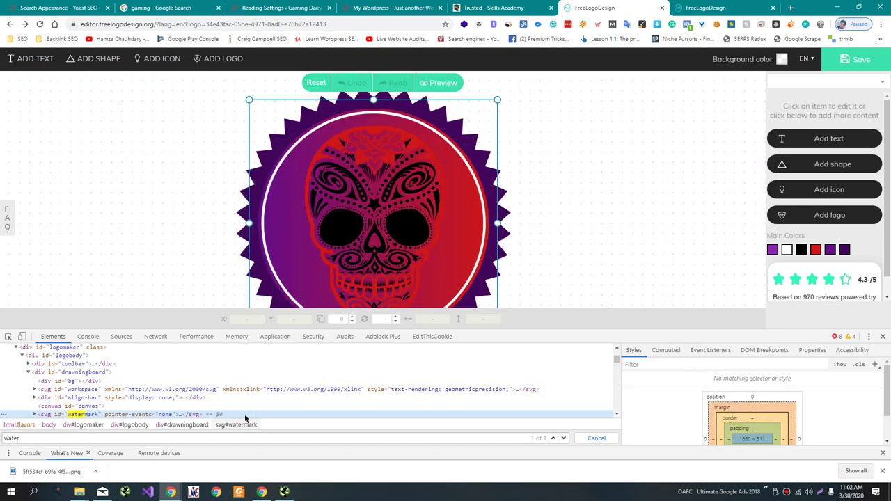
Toggle the canvas background's style rules, leaving content and height disabled.
scroll(276, 378, "down", 1)
scroll(276, 378, "up", 5)
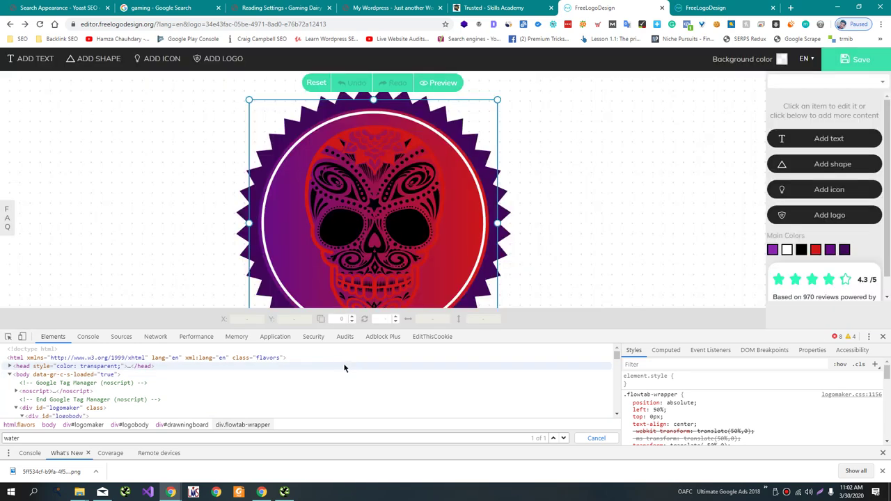
scroll(348, 394, "down", 3)
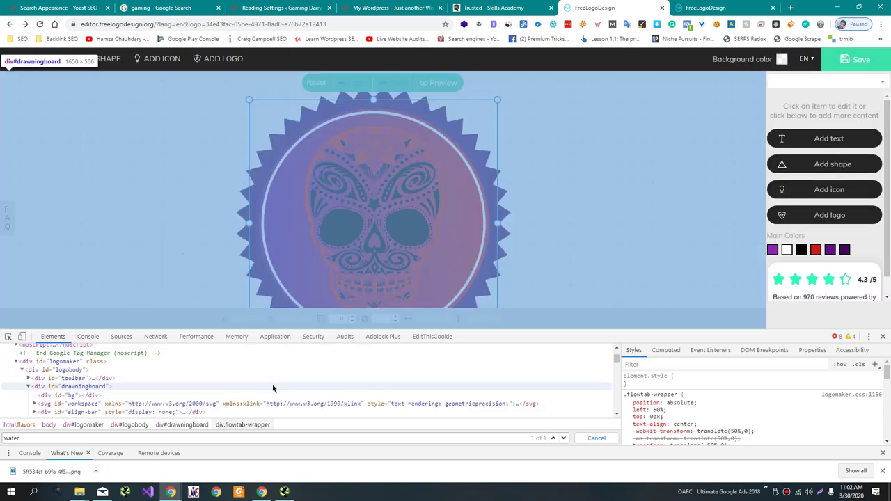
left_click(270, 396)
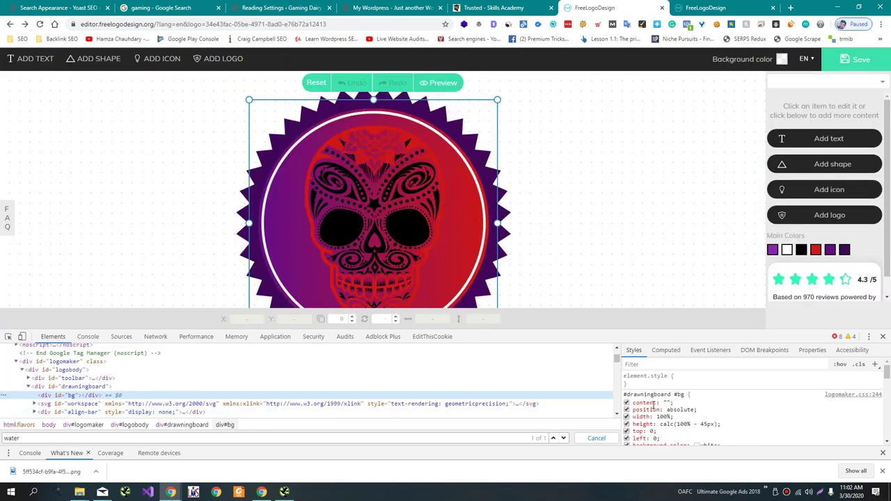
scroll(654, 403, "down", 2)
left_click(627, 399)
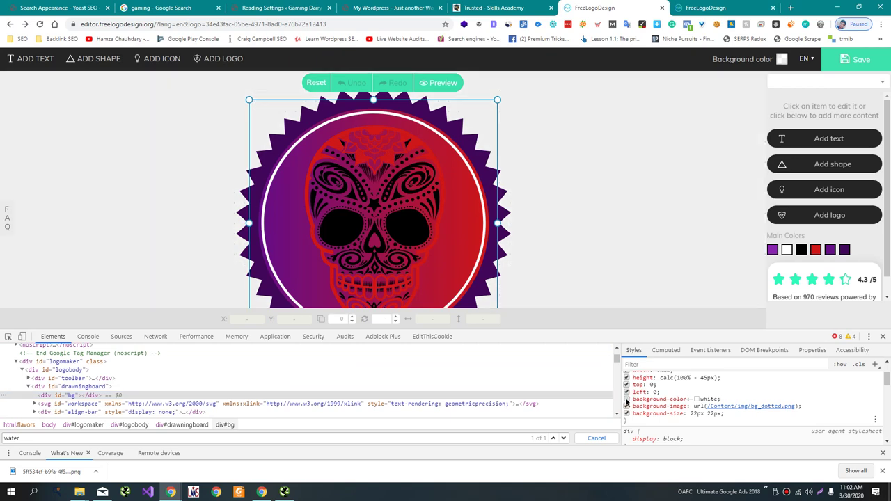
left_click(627, 399)
scroll(627, 402, "up", 2)
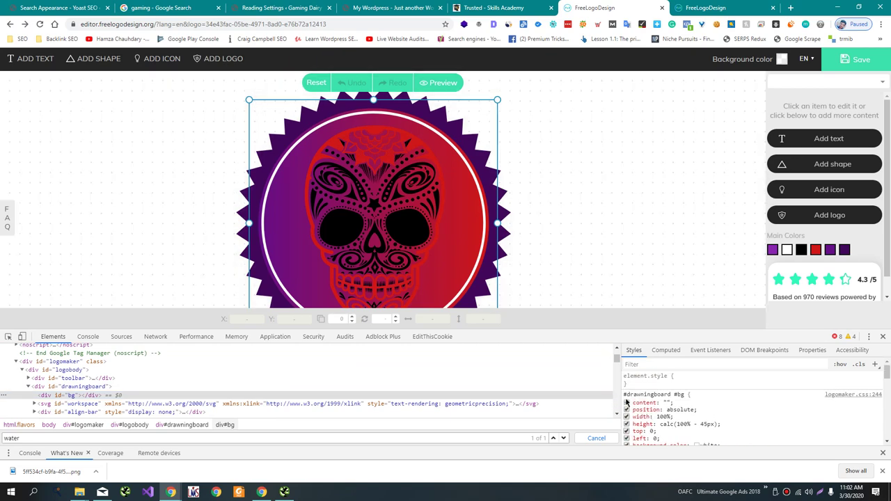
left_click(626, 403)
scroll(627, 408, "down", 1)
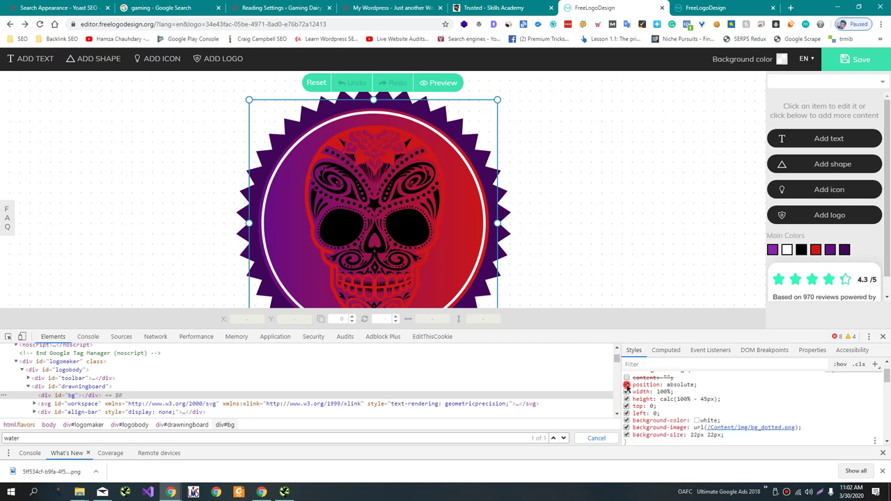
left_click(626, 385)
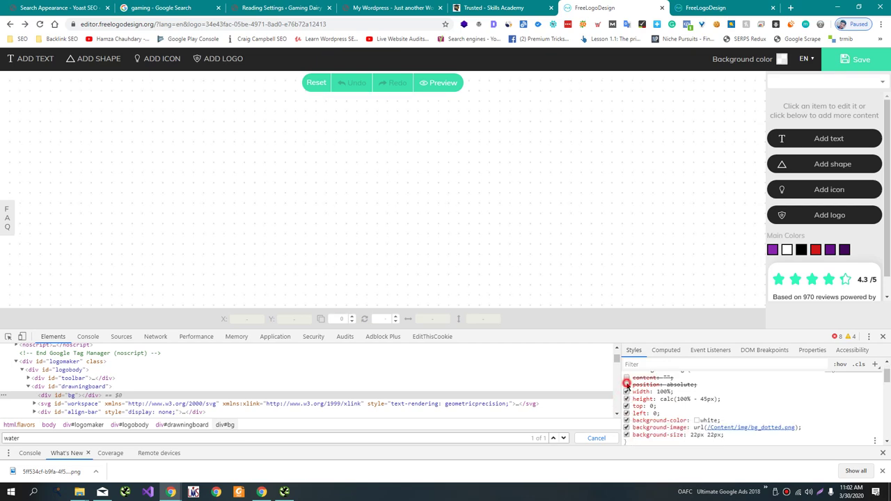
left_click(627, 385)
left_click(627, 392)
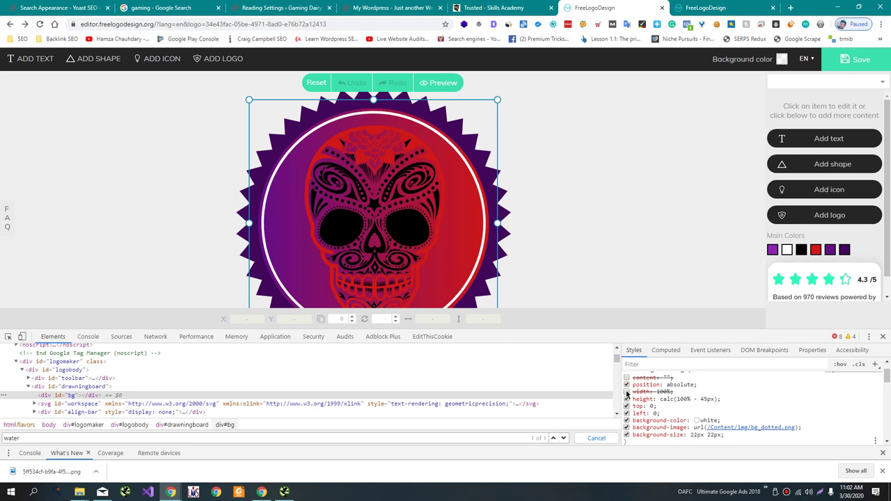
left_click(627, 392)
left_click(626, 400)
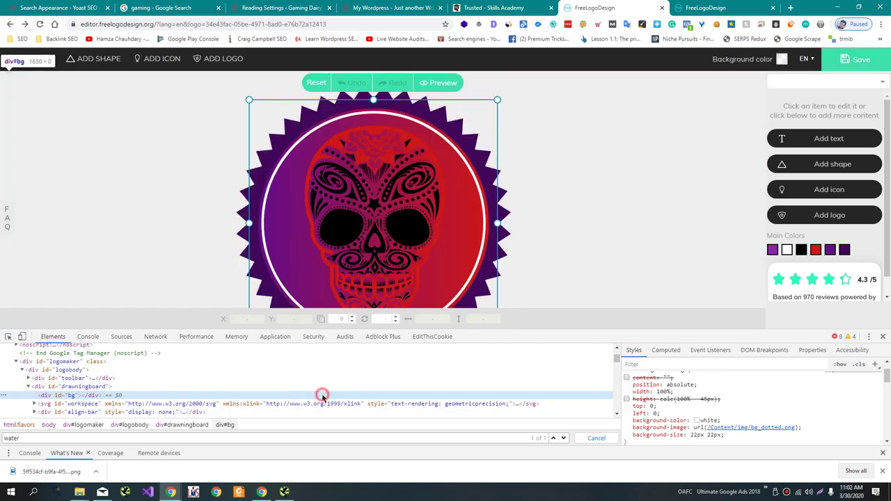
Deselect the logo on the canvas and close DevTools.
left_click(322, 396)
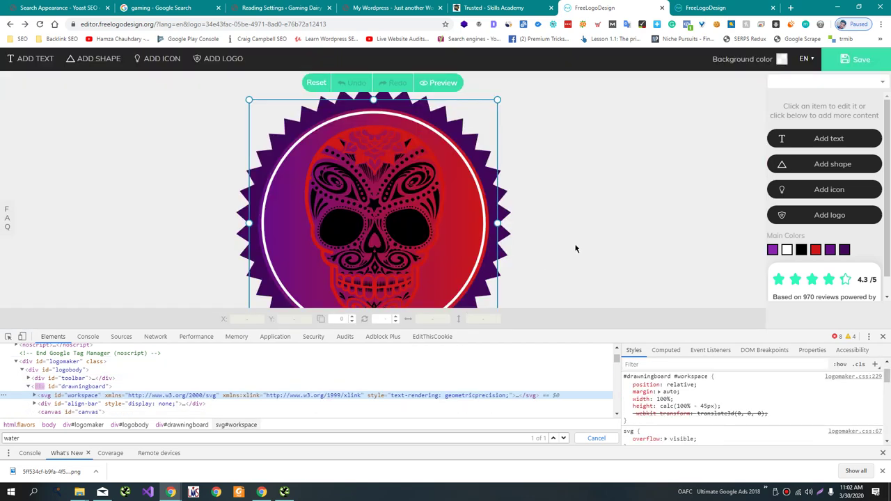
left_click(614, 236)
left_click(881, 337)
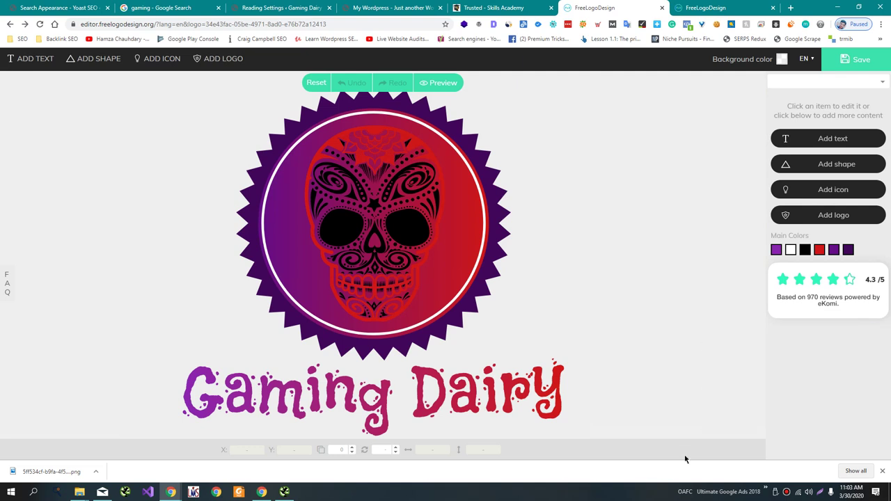
Zoom the page out and capture the finished logo area as an image.
left_click_drag(83, 338, 199, 251)
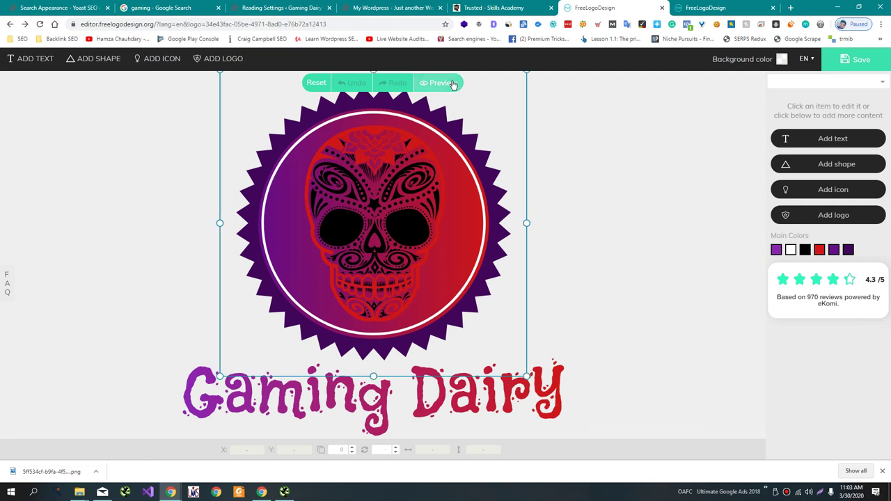
left_click(586, 363)
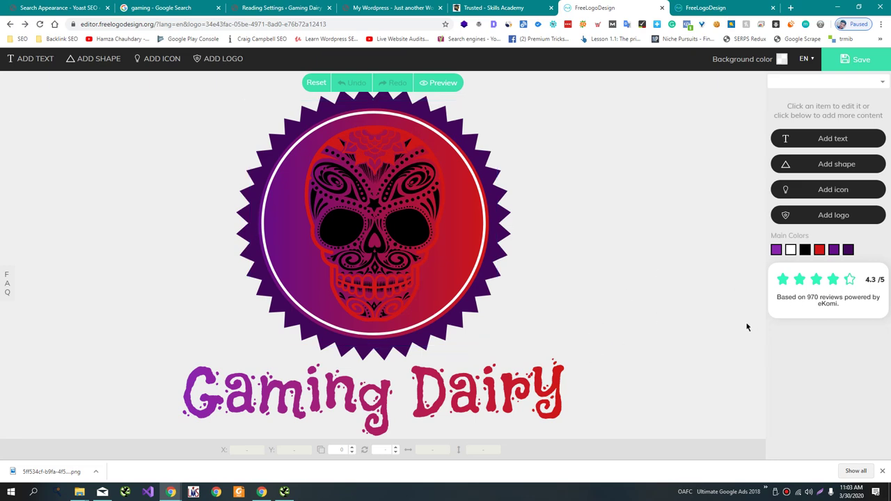
key("ctrl+minus")
key("ctrl+minus")
key("ctrl+minus")
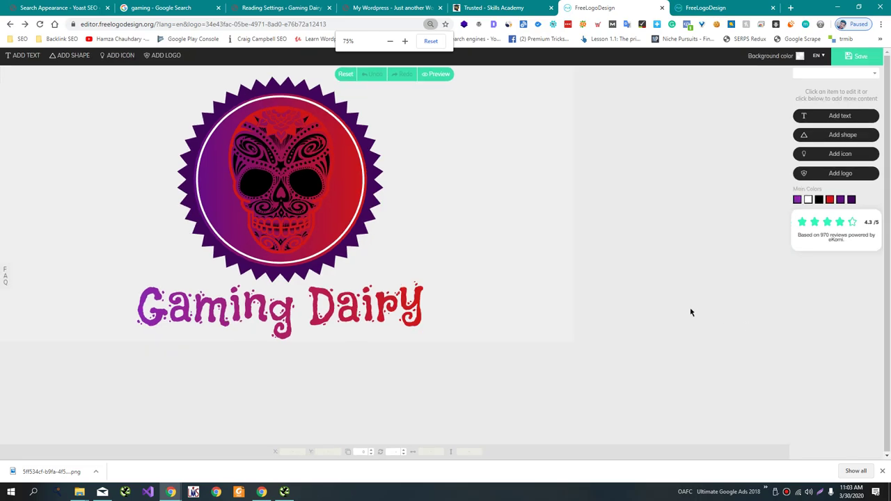
left_click(279, 174)
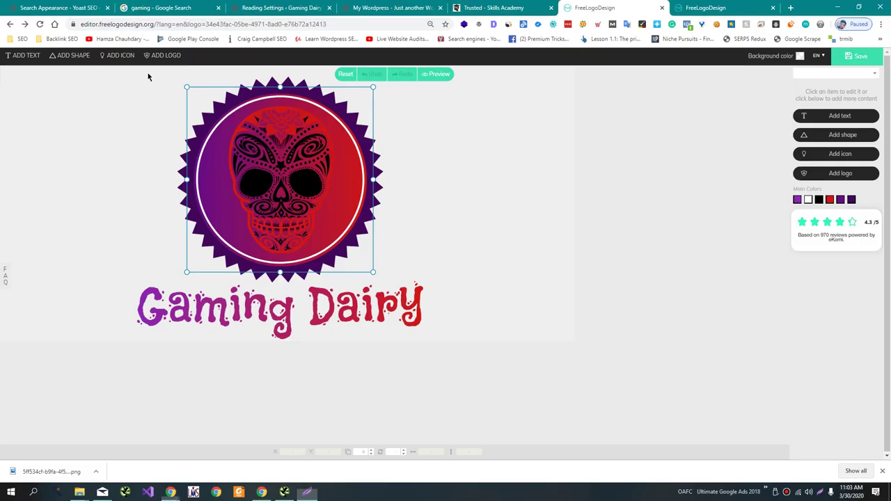
left_click(57, 75)
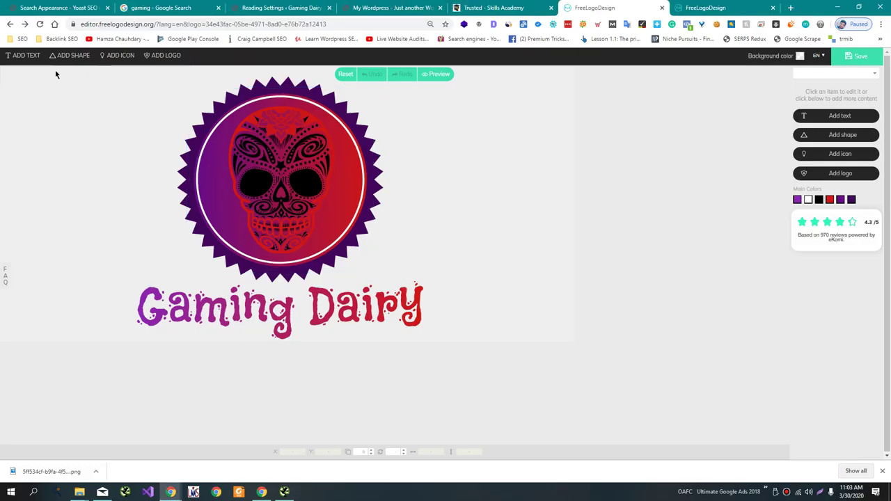
key("Print")
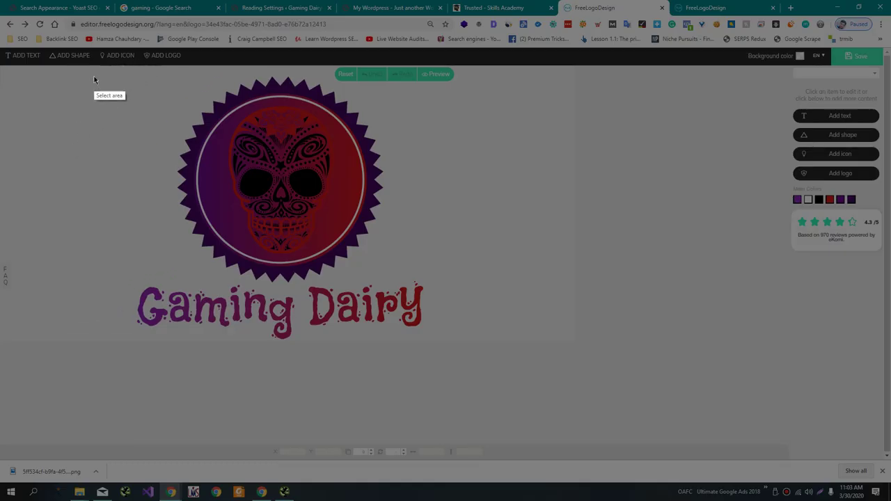
left_click_drag(94, 79, 447, 341)
left_click_drag(396, 258, 382, 250)
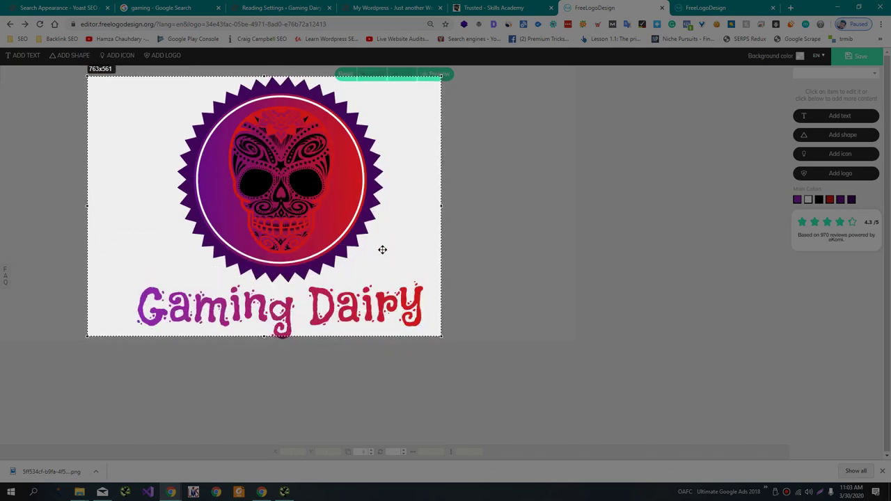
key("ctrl+c")
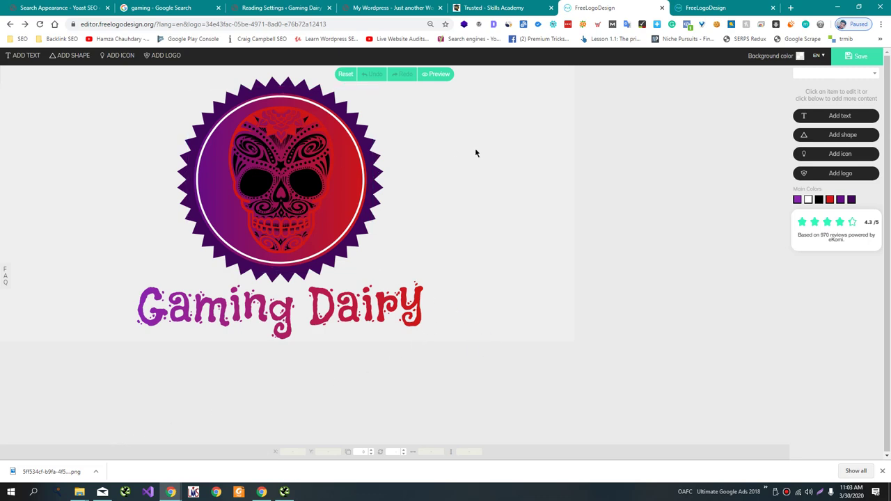
Open remove.bg in a new tab and bring up the Downloads folder.
key("ctrl+t")
type("remove.")
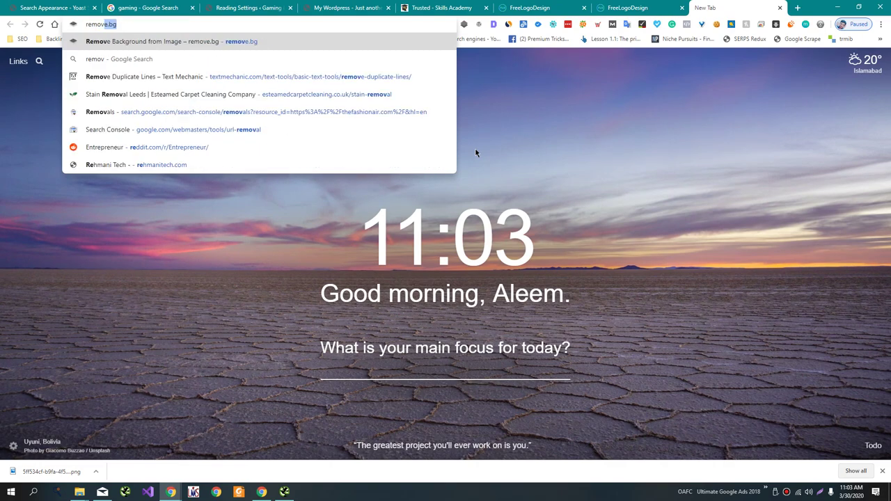
type("bg")
key("Return")
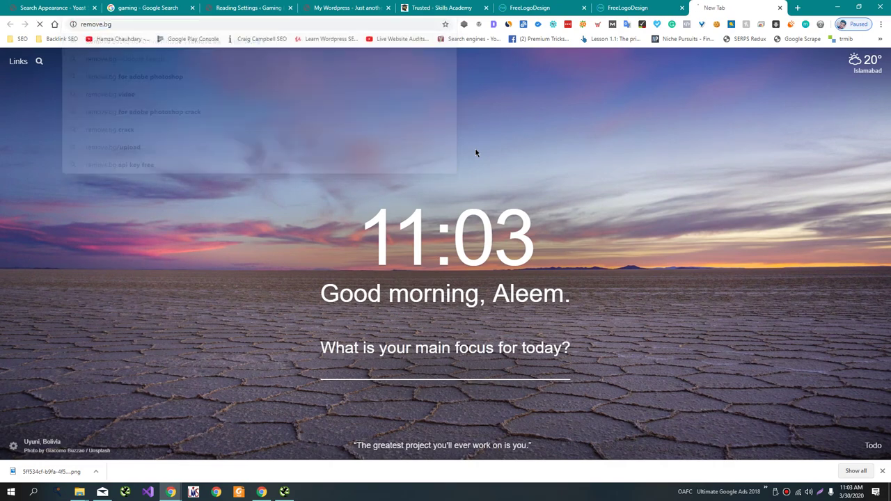
mouse_move(79, 492)
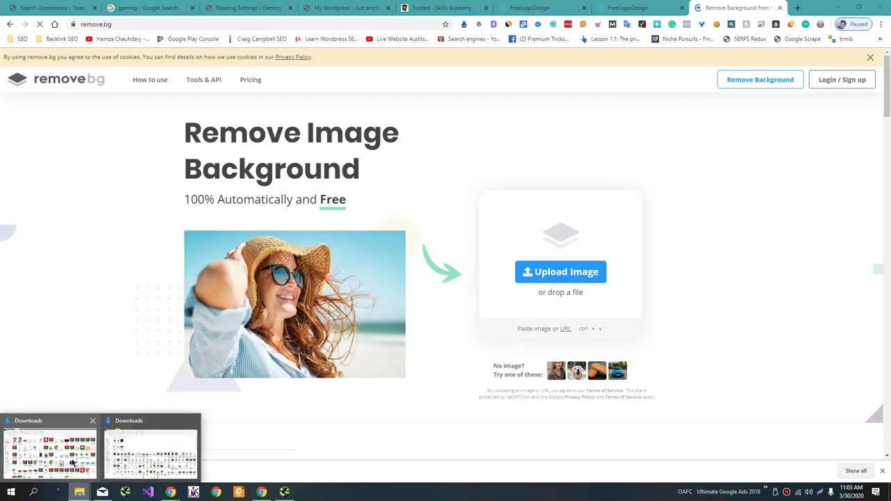
left_click(72, 457)
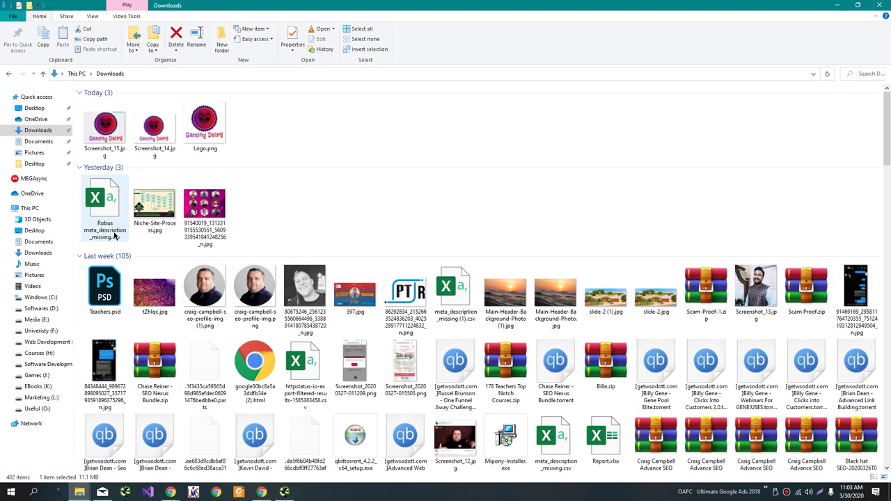
Open Screenshot_15.jpg for editing in Paint.
left_click(106, 127)
right_click(105, 127)
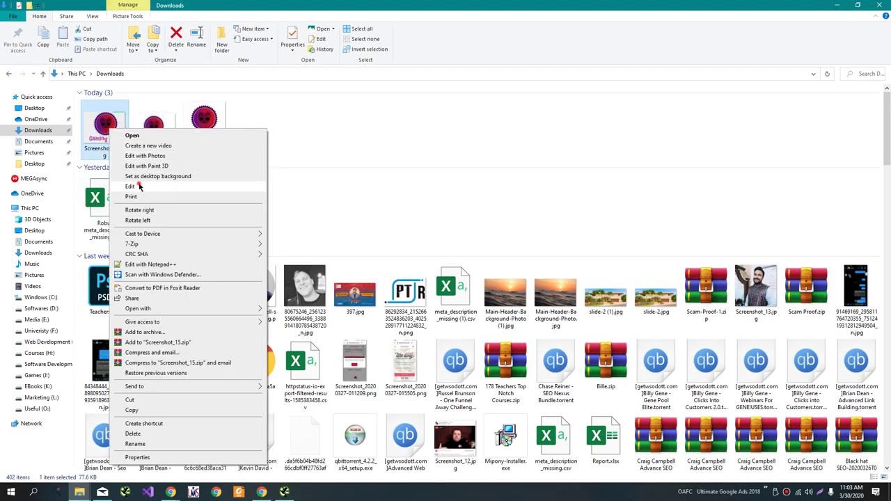
left_click(132, 187)
Erase the teal top strip to white, close Paint, and upload the image to remove.bg.
left_click(137, 115)
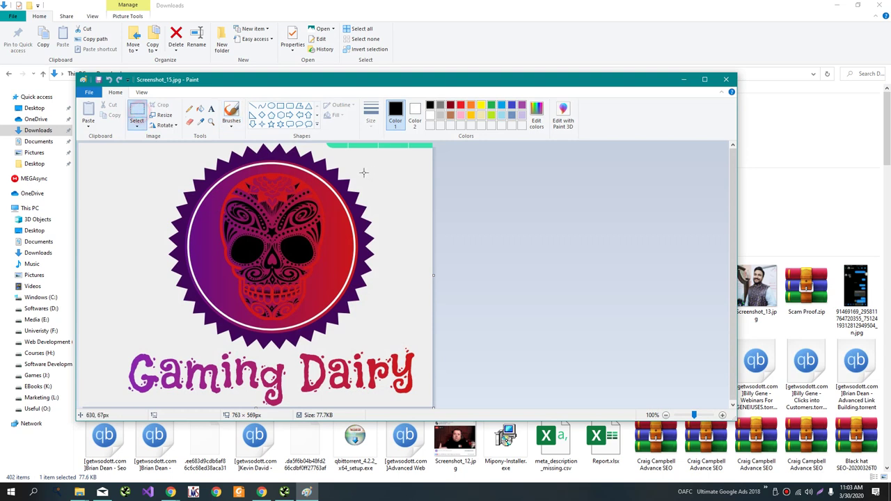
left_click_drag(322, 143, 450, 153)
key("Delete")
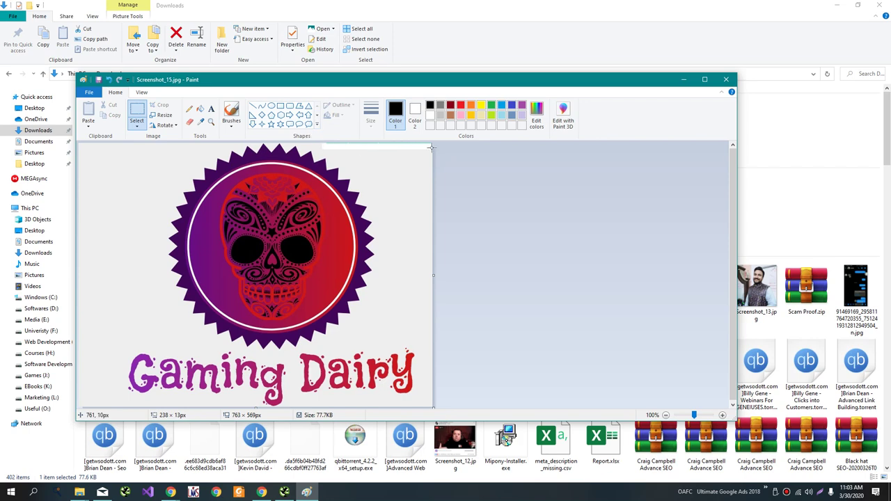
left_click_drag(430, 147, 301, 116)
left_click(727, 79)
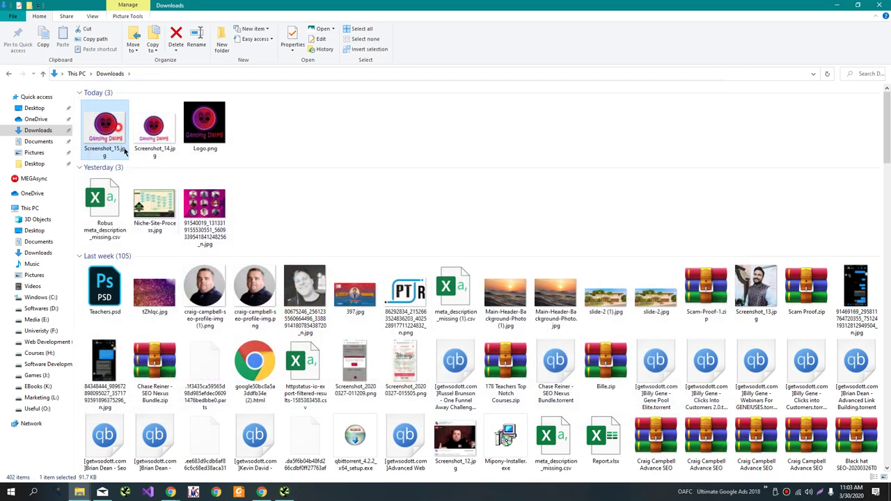
key("alt+Tab")
left_click_drag(157, 233, 319, 233)
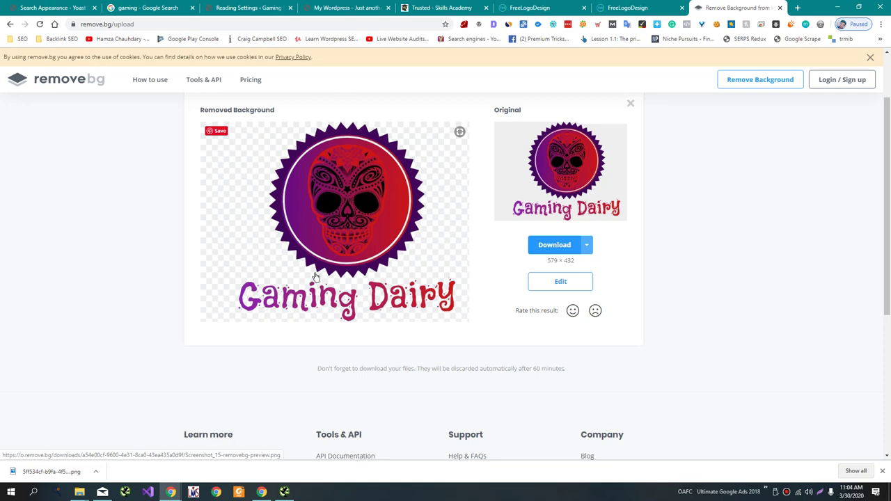
Download Screenshot_15-removebg-preview.png, preview it, and return to the Yoast tab.
left_click(550, 245)
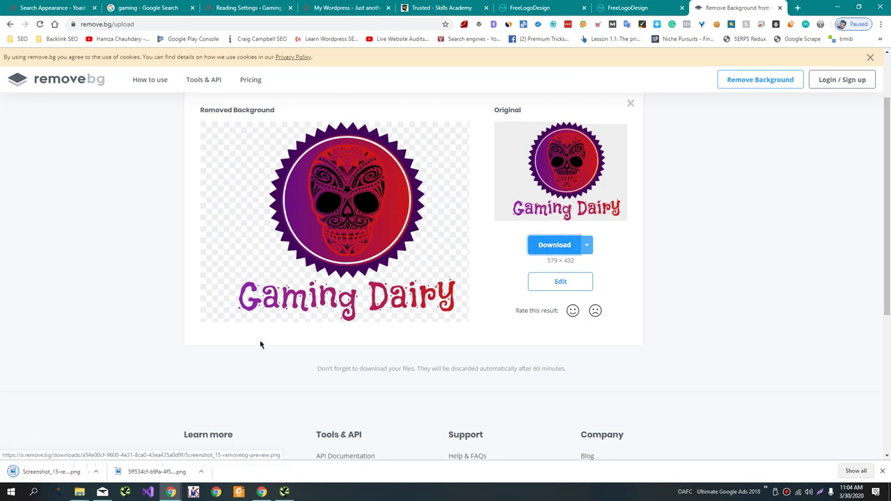
left_click(70, 471)
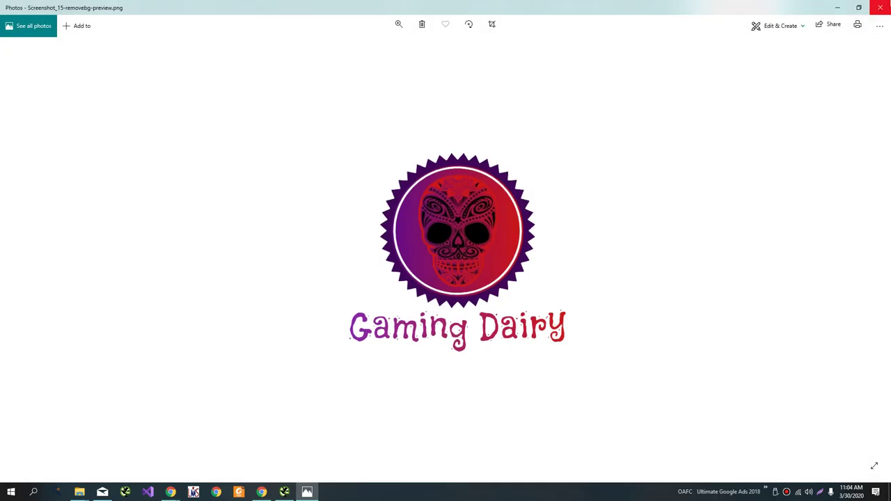
left_click(881, 6)
left_click(61, 6)
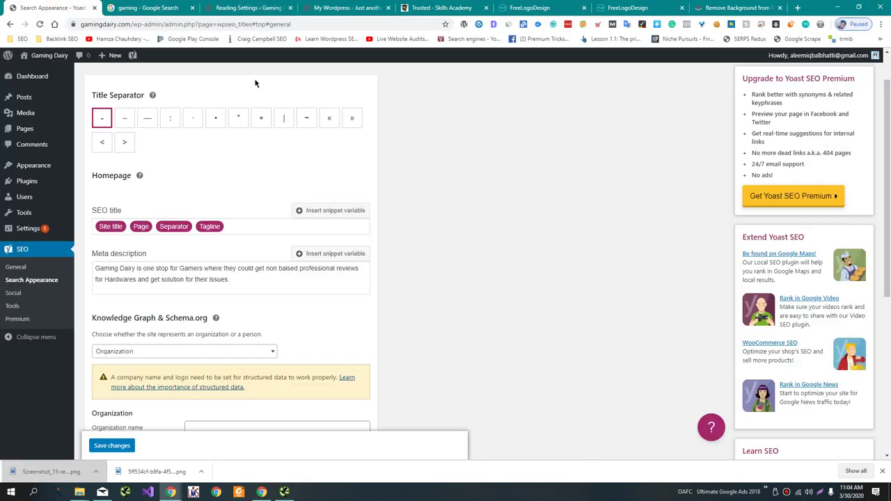
Open the Customizer's Site Identity settings in a new tab.
left_click(142, 164)
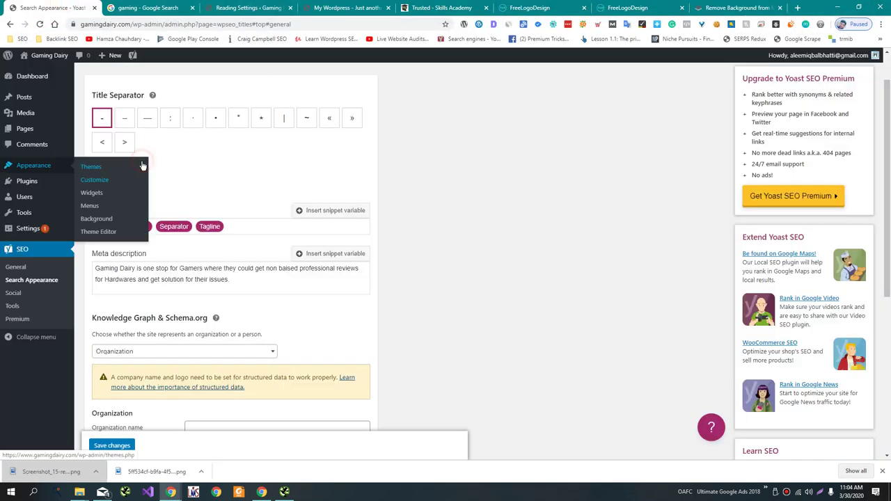
middle_click(114, 183)
left_click(131, 6)
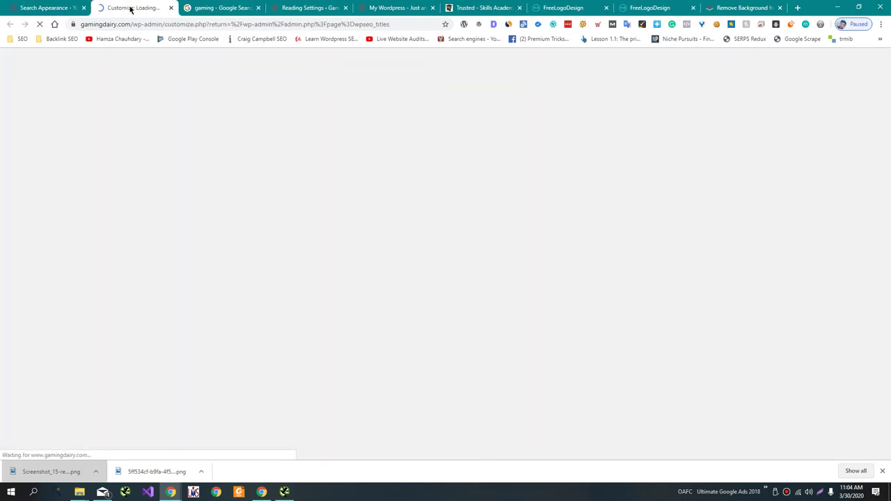
left_click(110, 160)
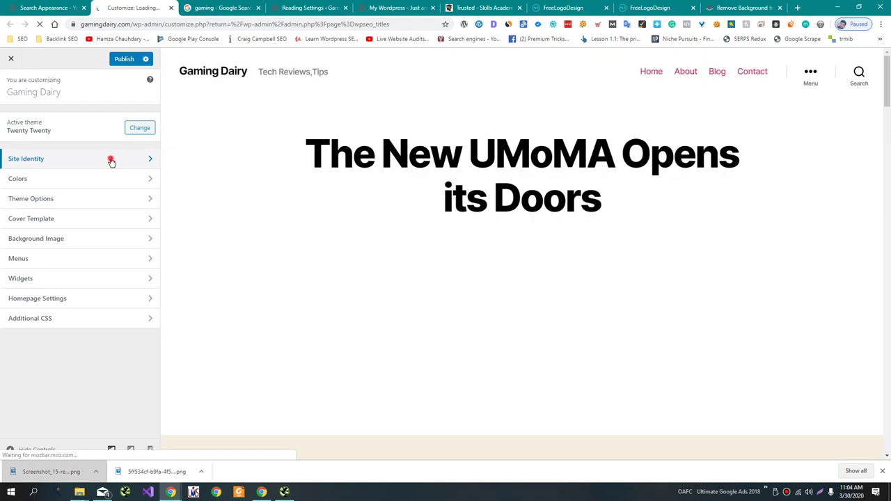
Select Logo.png from the Media Library as the site logo and crop it to fit.
left_click(94, 134)
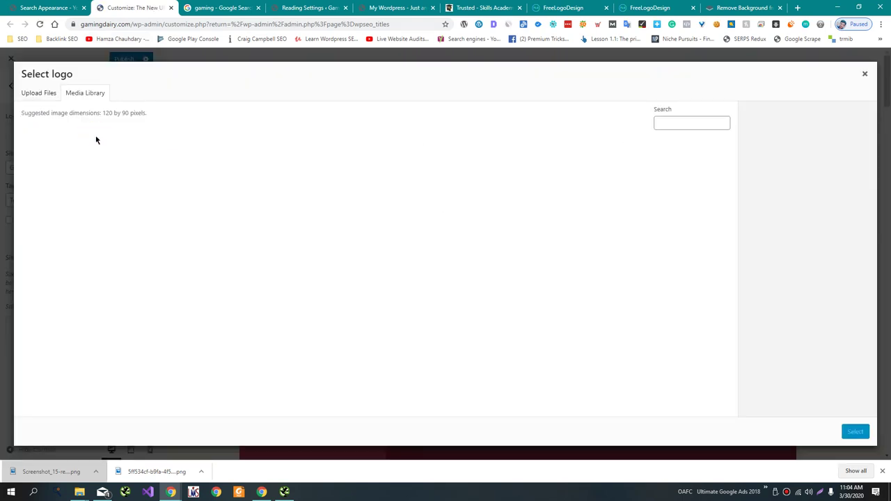
left_click(77, 175)
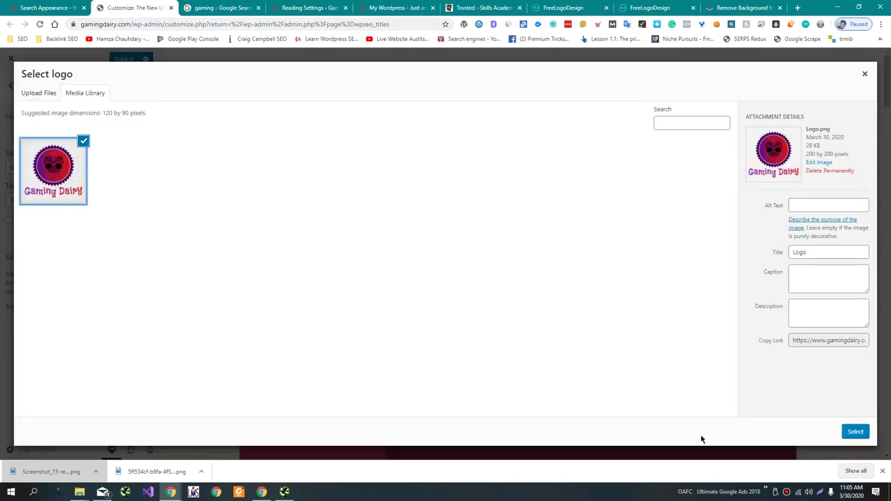
left_click(855, 432)
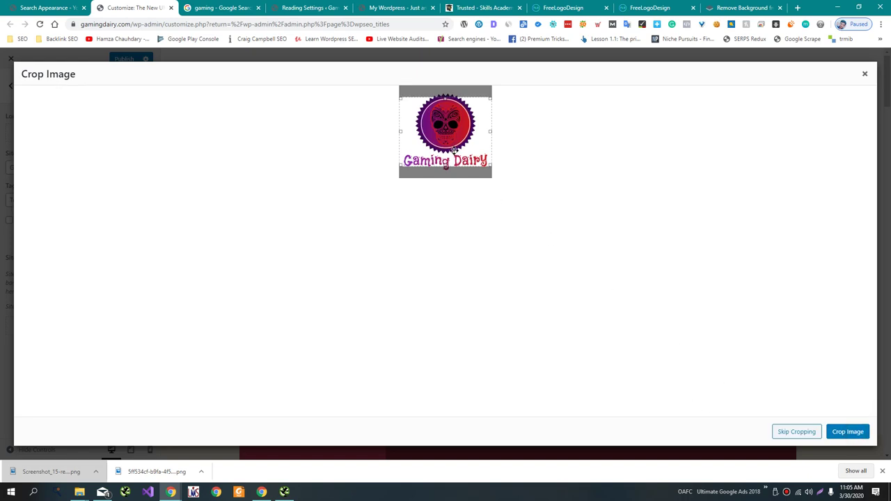
left_click(445, 167)
mouse_move(445, 167)
left_mouse_down()
mouse_move(445, 181)
mouse_move(446, 173)
left_mouse_up()
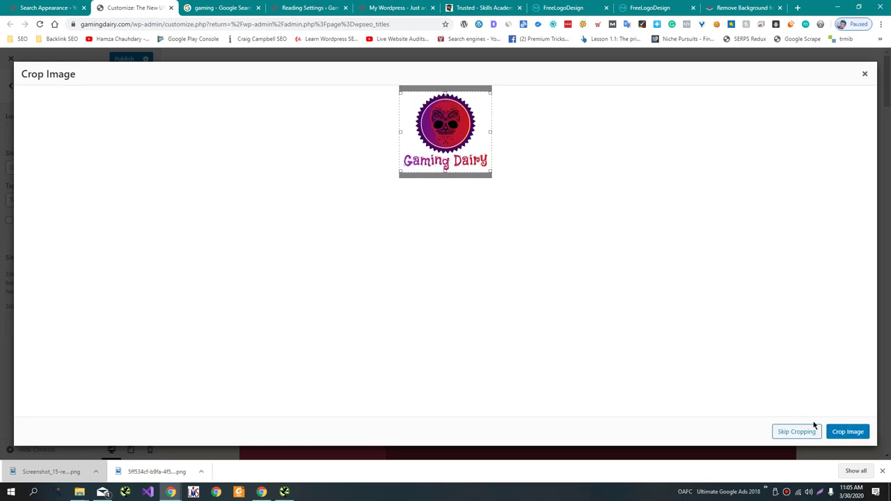
left_click(840, 430)
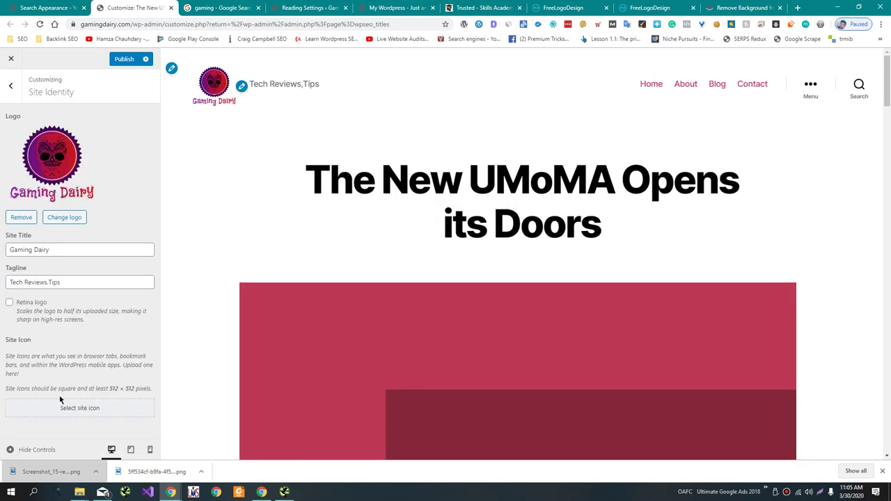
left_click(59, 402)
Upload Logo.png, crop it as the site icon, and publish.
left_click(37, 92)
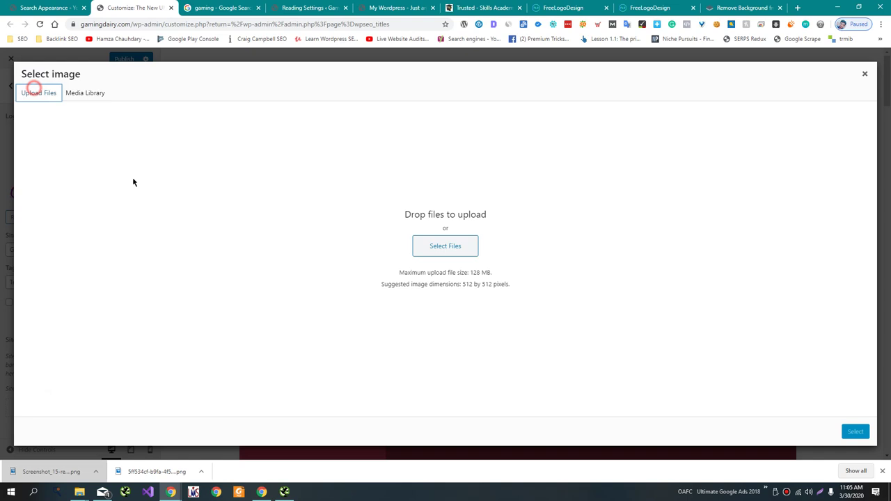
left_click(436, 250)
left_click(697, 294)
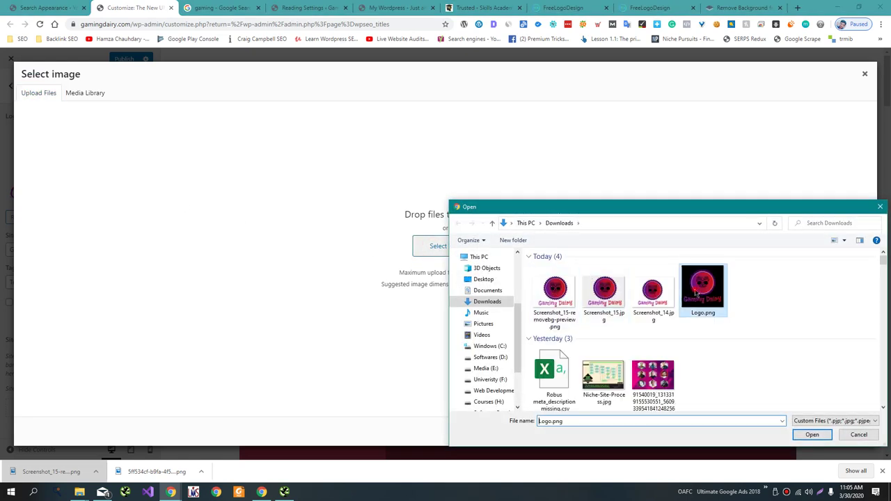
double_click(697, 294)
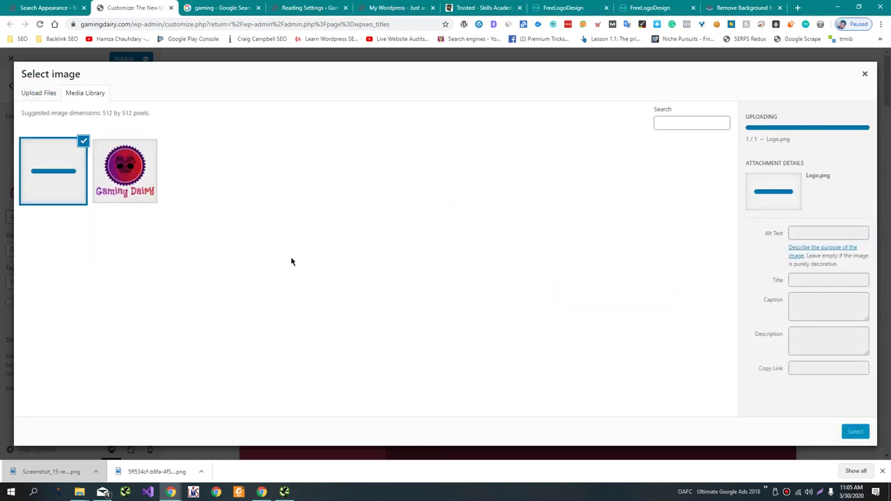
left_click(135, 195)
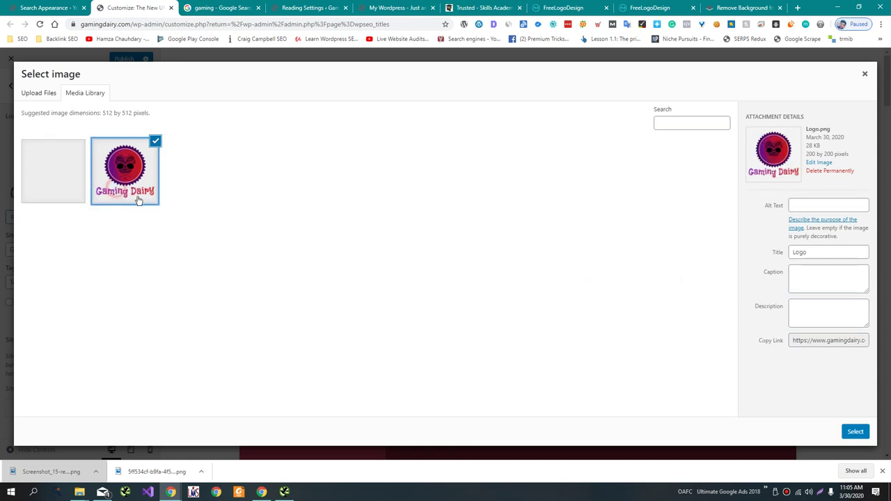
left_click(855, 432)
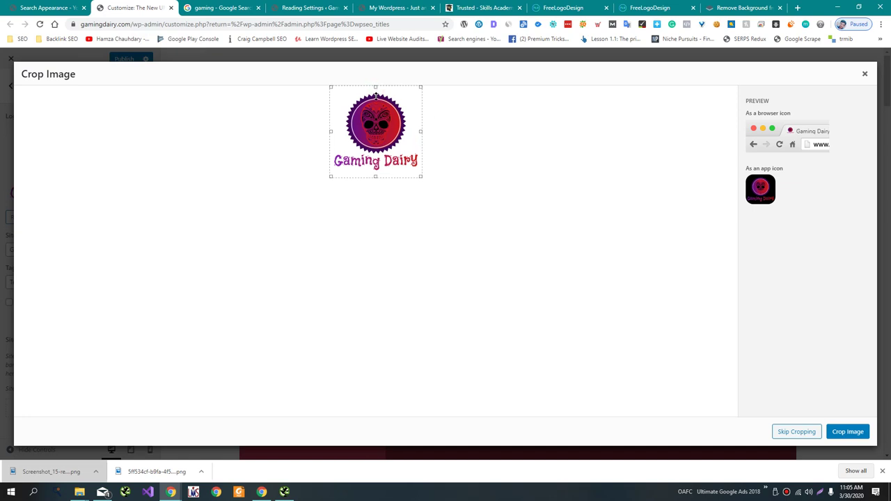
left_click(849, 433)
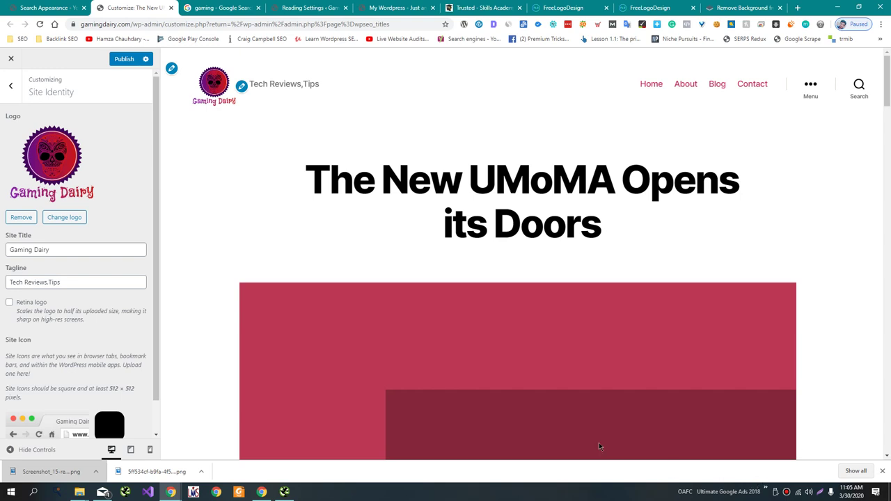
left_click(125, 60)
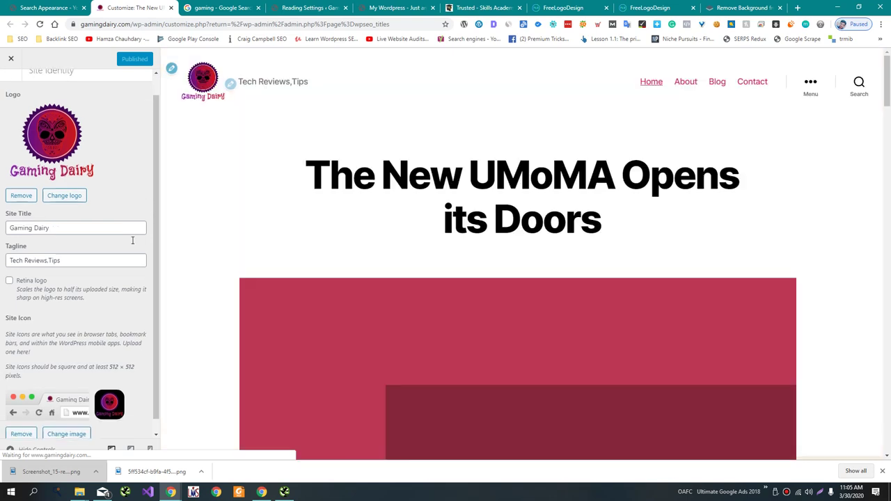
Toggle the Retina logo option on and off, publish, and return to Yoast Search Appearance.
scroll(139, 239, "down", 1)
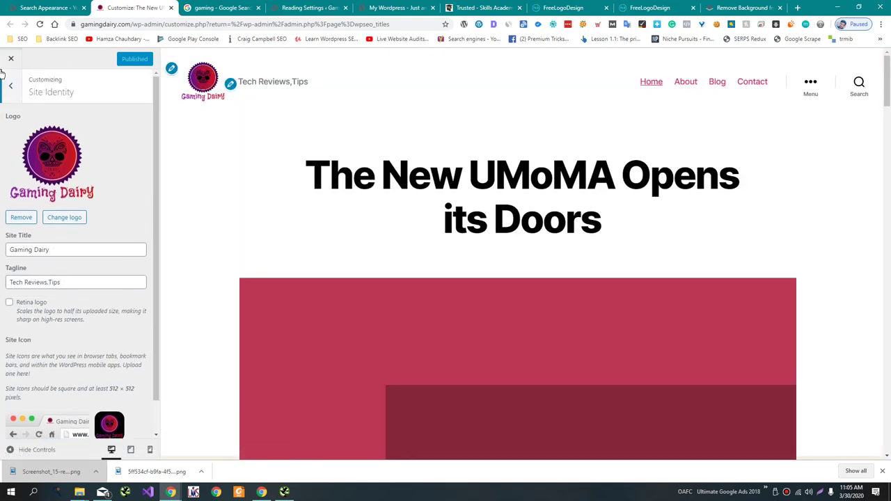
left_click(10, 85)
left_click(55, 168)
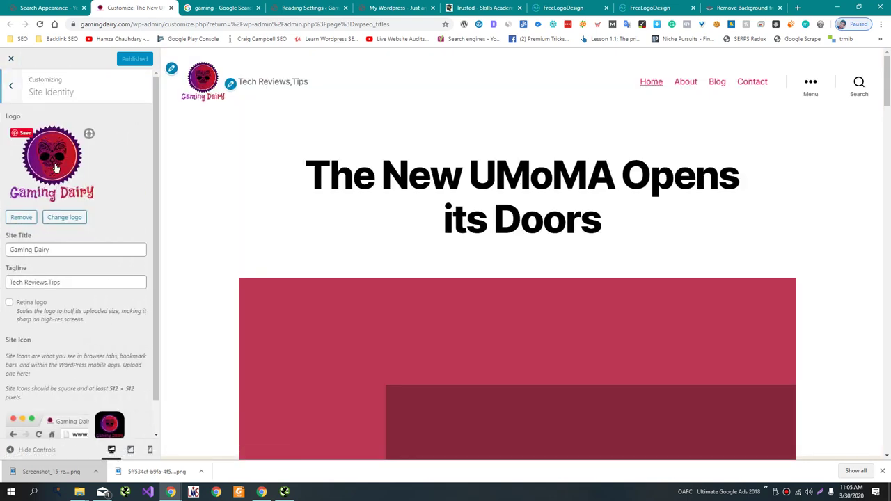
scroll(72, 205, "down", 1)
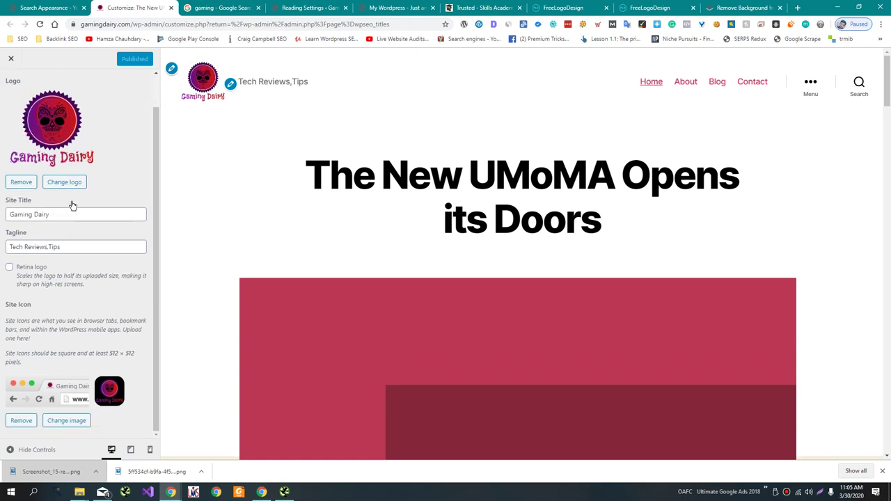
left_click(37, 268)
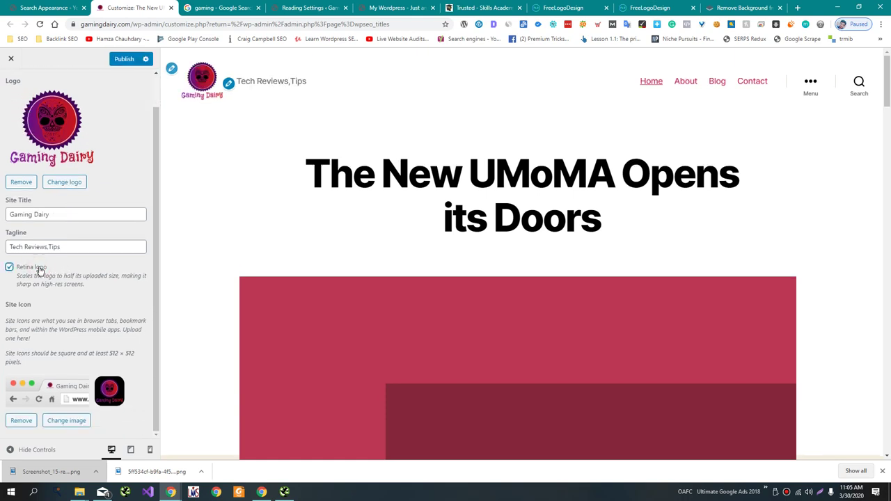
left_click(36, 267)
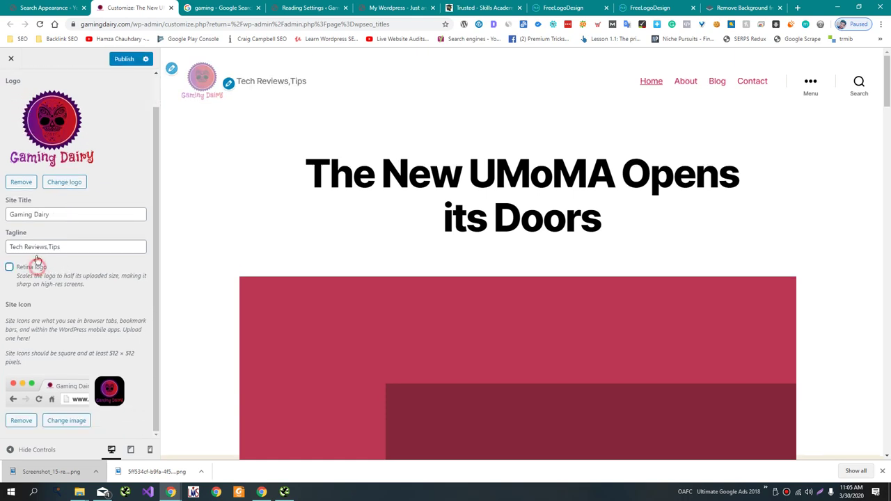
left_click(117, 60)
left_click(41, 7)
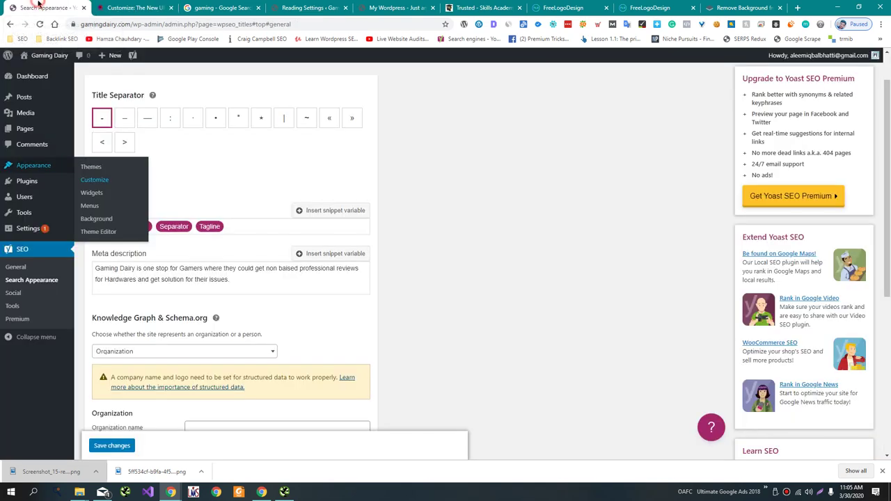
Choose Organization in Yoast's Knowledge Graph settings and enter Gaming Dairy as its name.
scroll(325, 376, "down", 1)
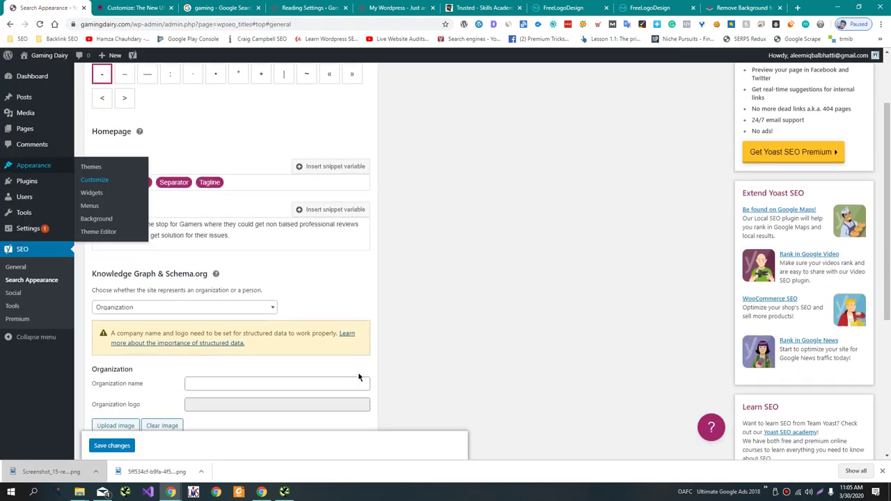
left_click(250, 311)
left_click(418, 301)
scroll(418, 301, "down", 2)
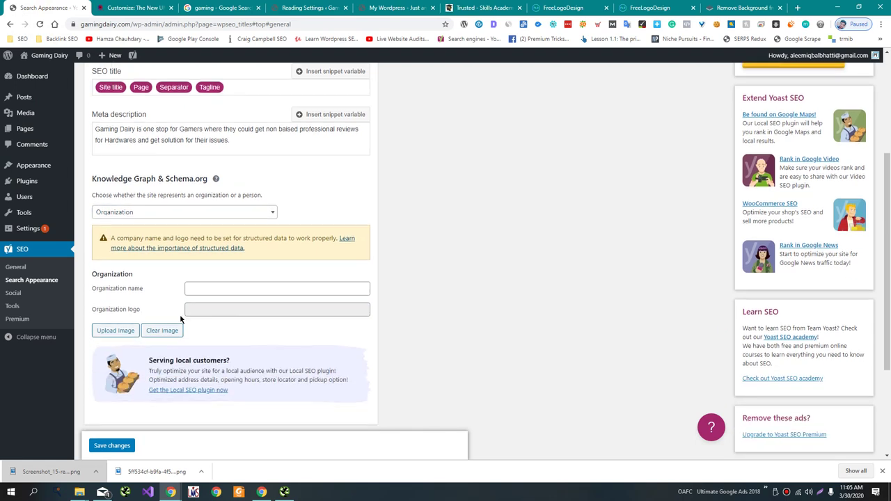
left_click(210, 294)
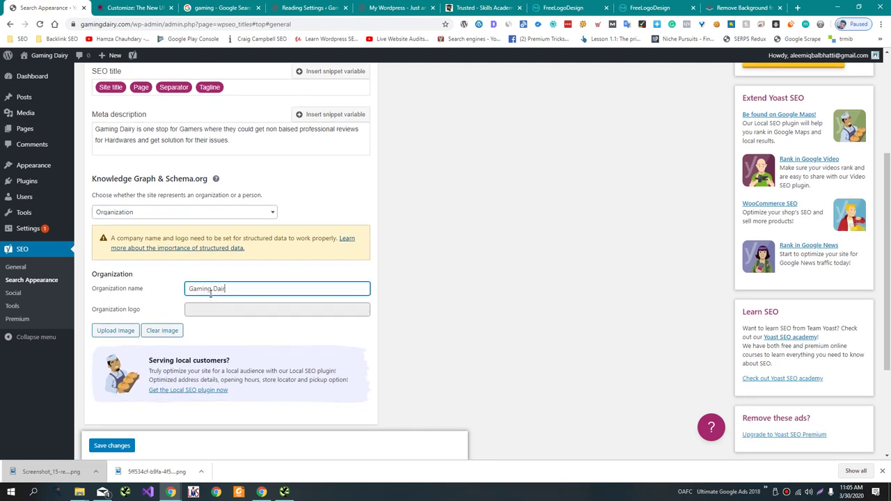
Set the Gaming Dairy Logo.png as the organization logo and save the changes.
left_click(109, 330)
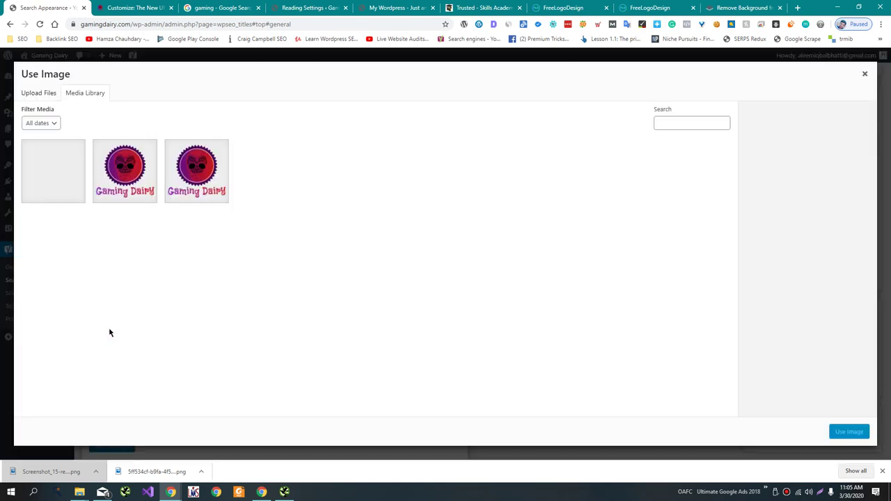
left_click(170, 178)
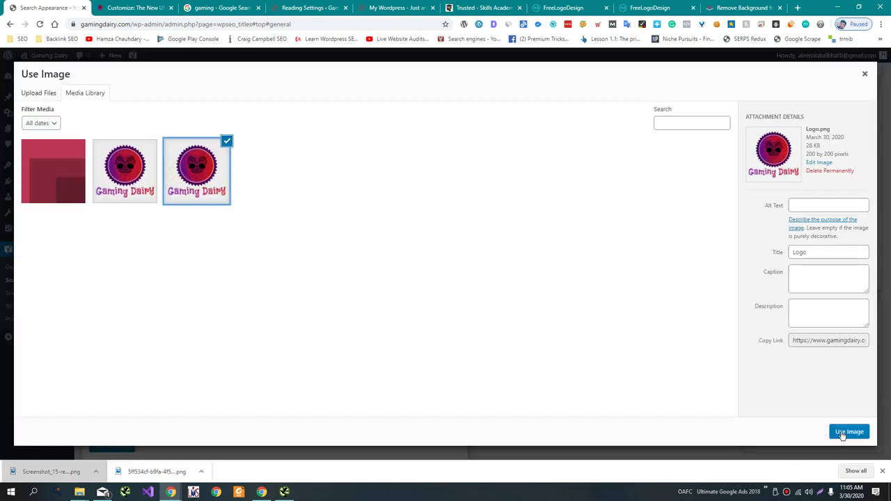
left_click(841, 432)
scroll(198, 352, "down", 2)
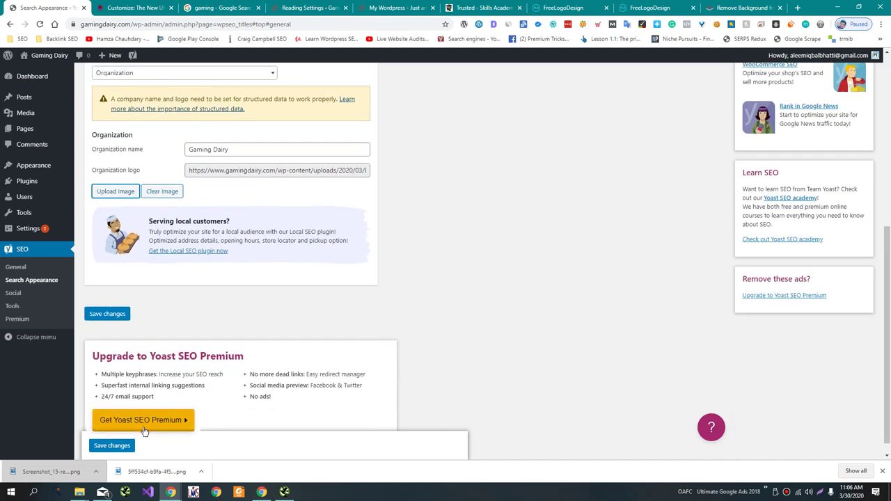
left_click(106, 313)
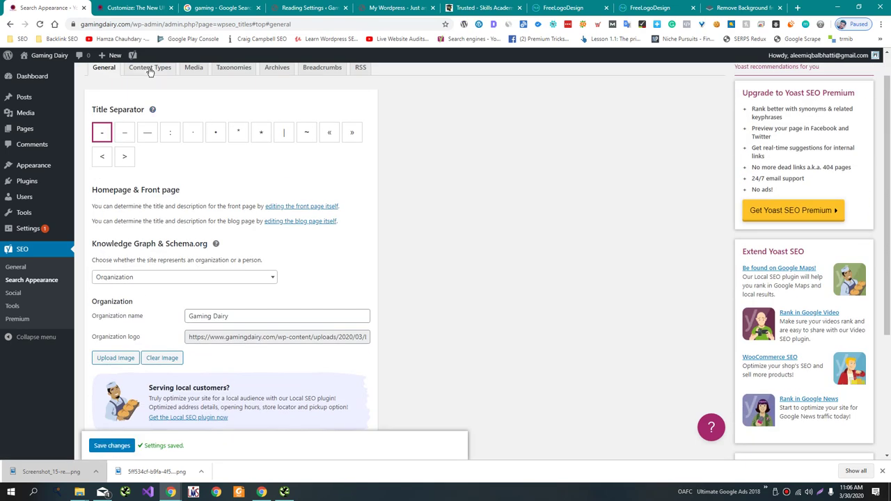
Review the Content Types, Media, Taxonomies, Archives and Breadcrumbs search appearance settings.
left_click(150, 69)
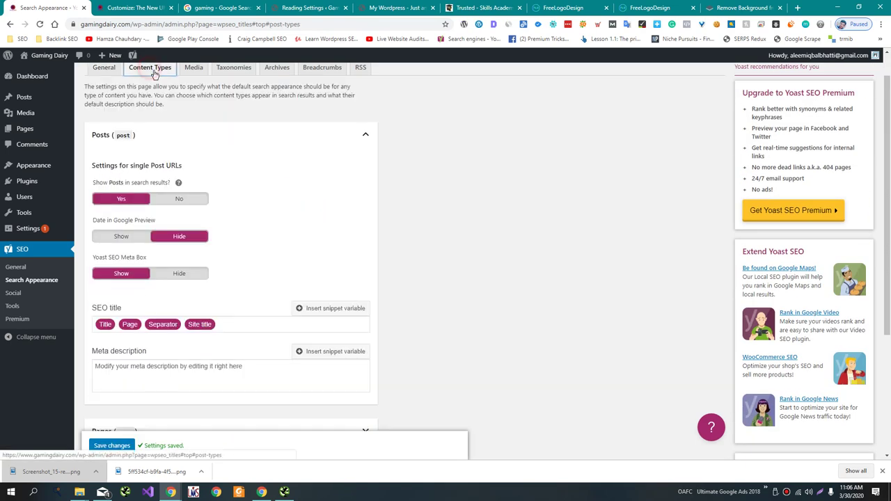
left_click(195, 71)
left_click(234, 70)
left_click(279, 71)
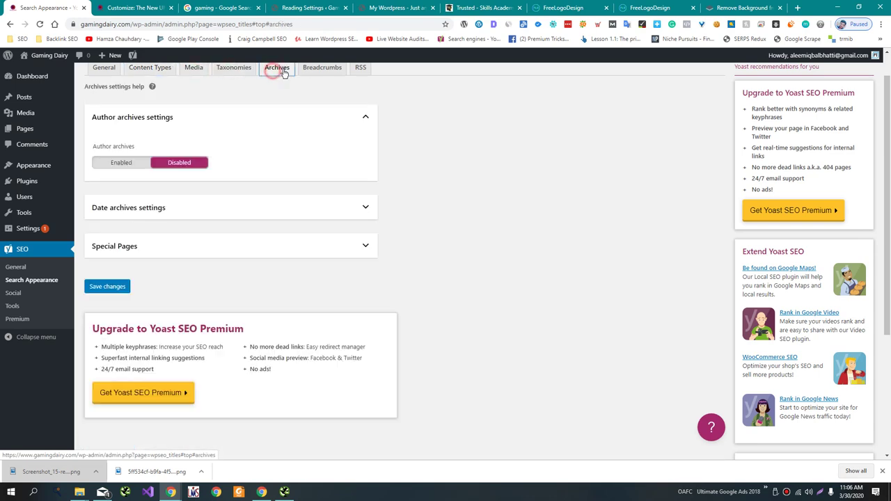
left_click(321, 70)
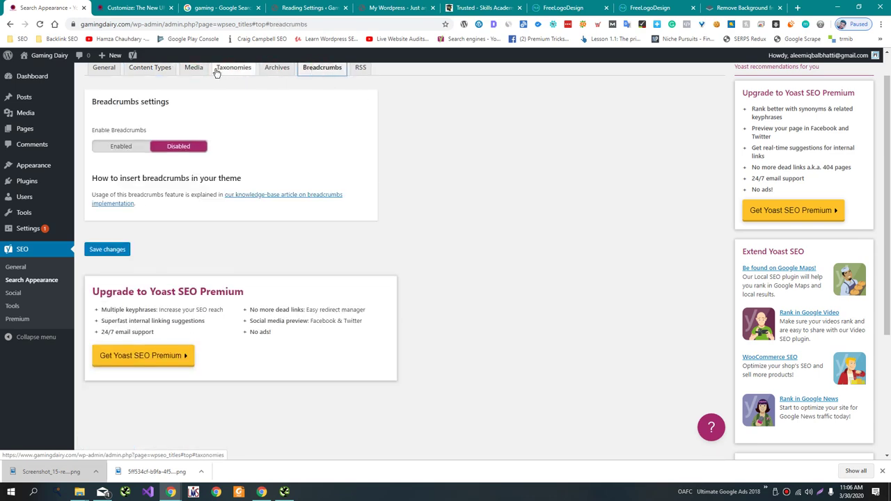
mouse_move(32, 181)
left_click(97, 200)
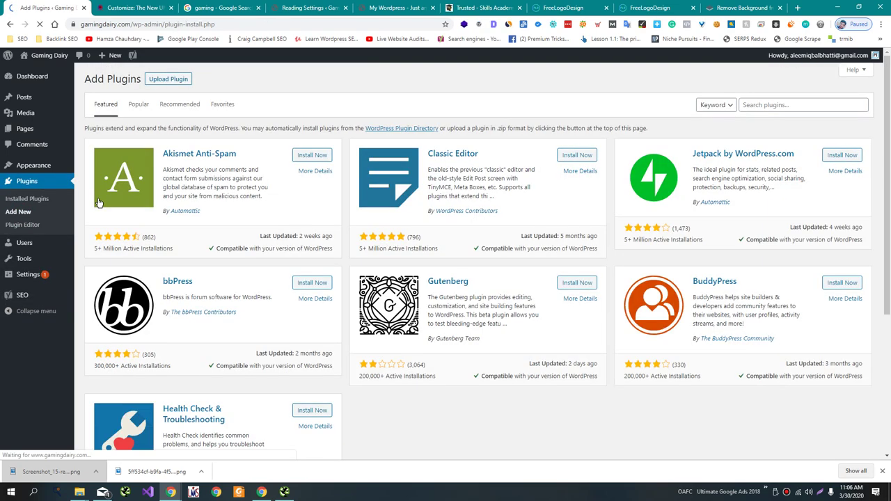
Search plugins for 'Schema', then install and activate Markup (JSON-LD) structured in schema.org.
left_click(782, 104)
type("Schema")
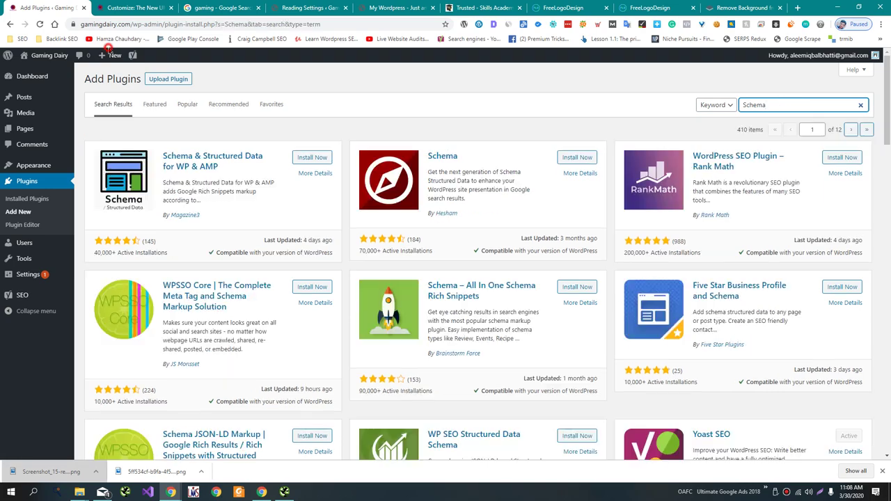
scroll(227, 142, "down", 2)
scroll(228, 143, "down", 10)
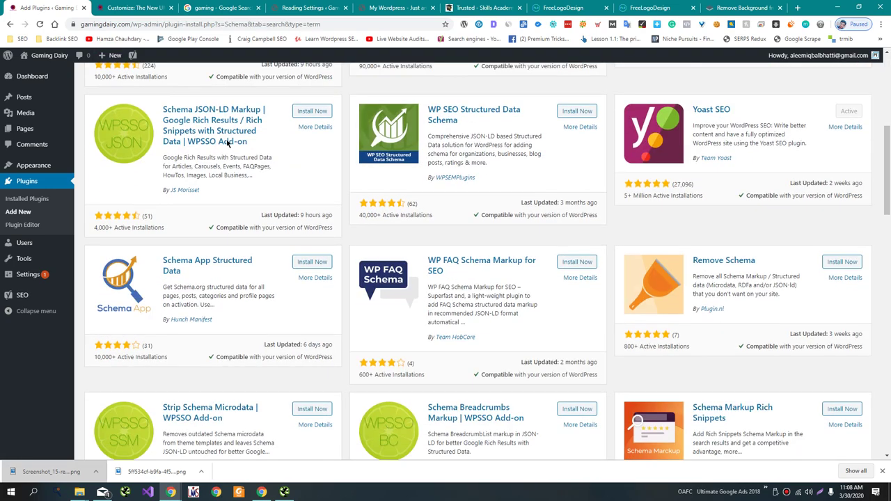
scroll(227, 144, "down", 3)
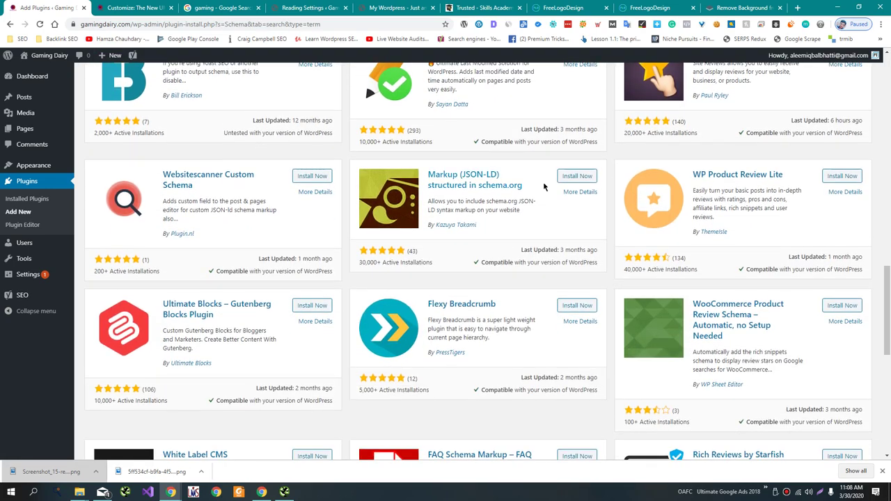
left_click(580, 176)
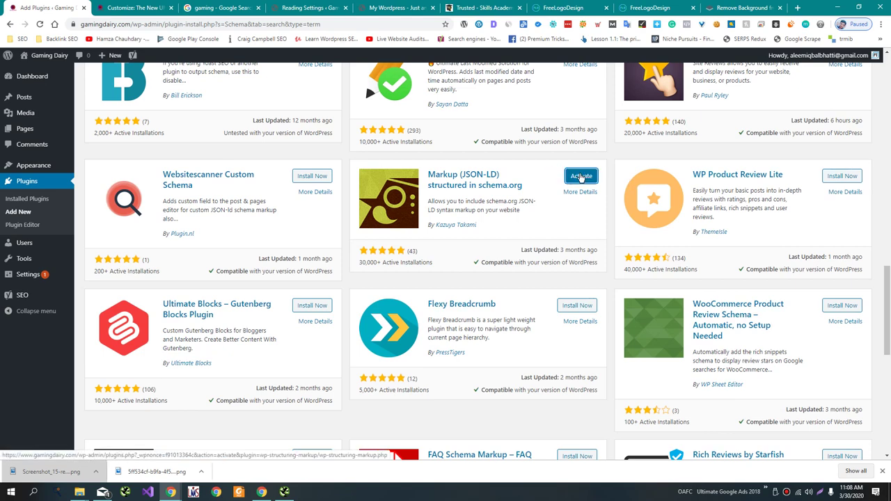
left_click(581, 177)
Open the plugin's Schema.org Settings list page.
scroll(534, 209, "down", 2)
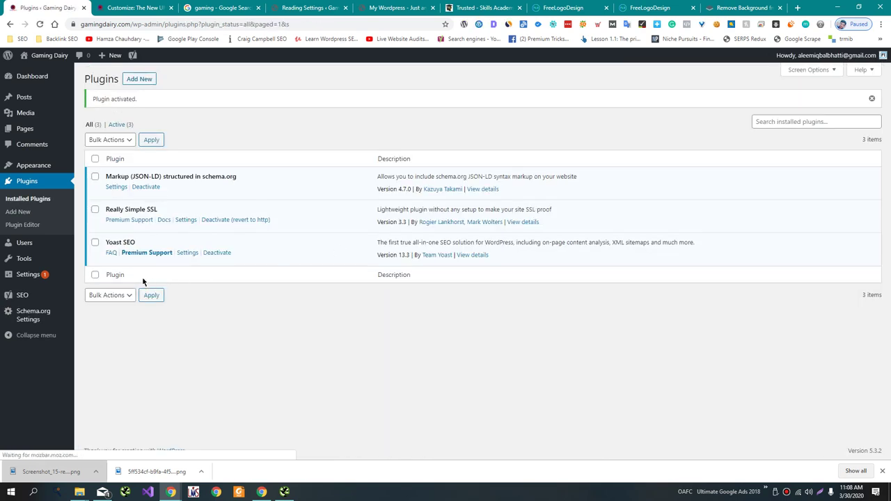
mouse_move(60, 300)
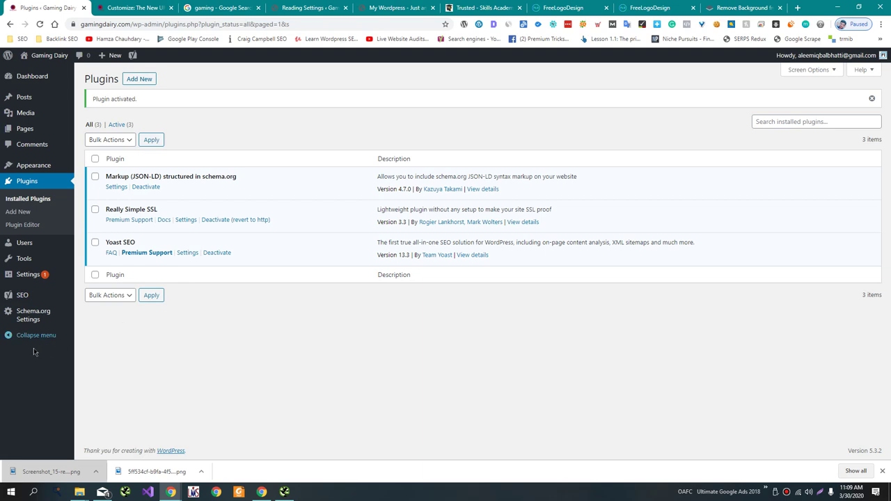
left_click(28, 323)
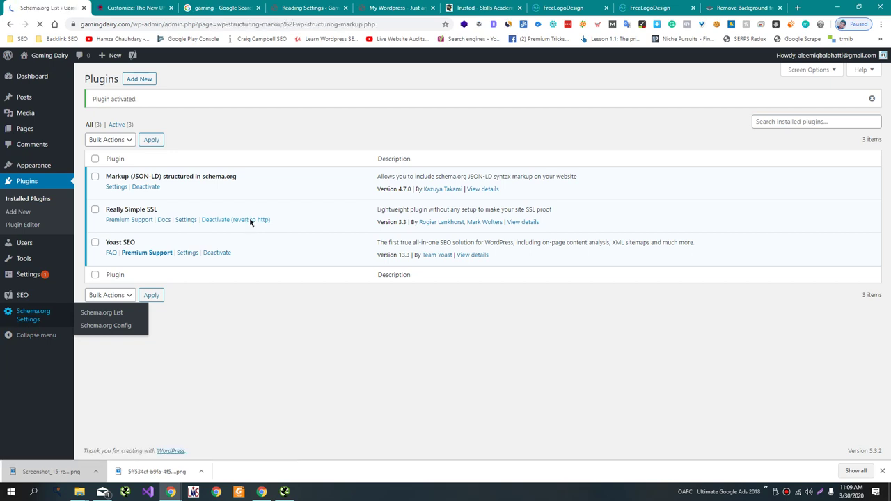
Edit the Site Navigation schema type, keeping Primary as its menu name.
left_click(175, 332)
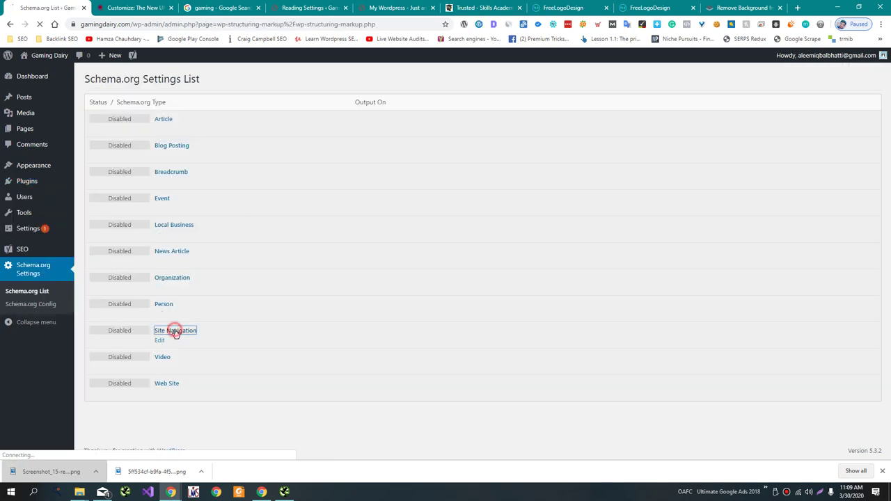
left_click(194, 179)
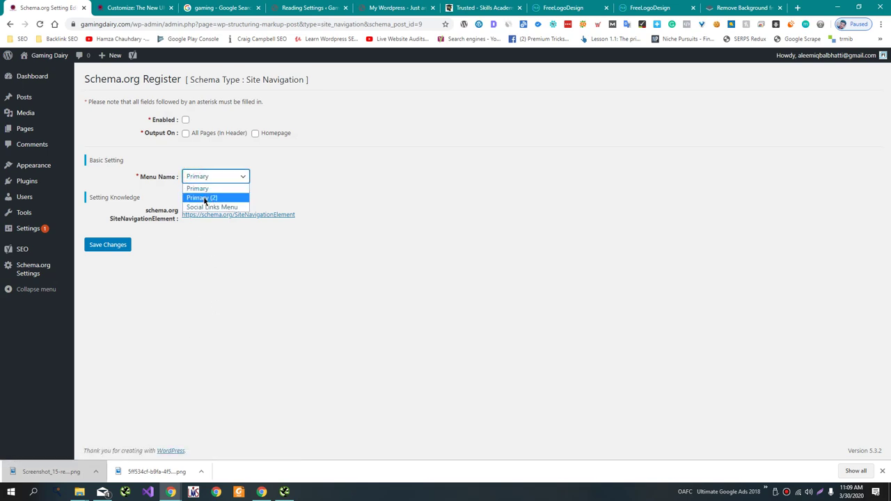
left_click(200, 190)
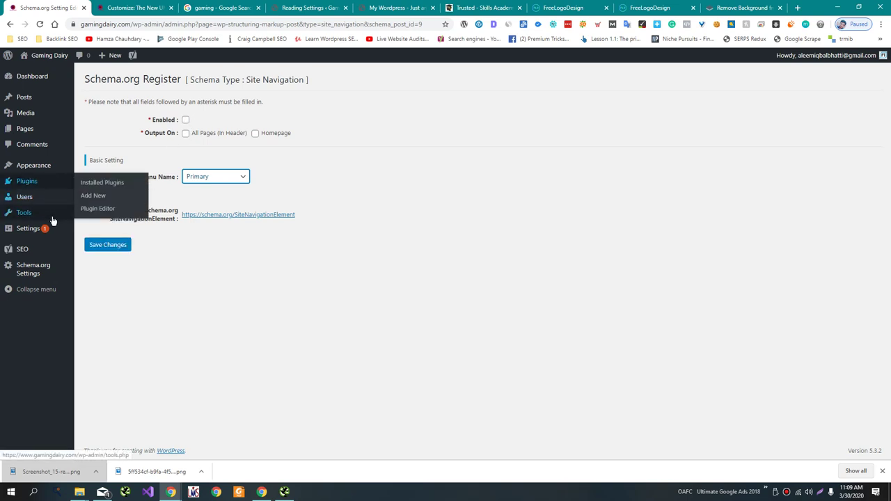
Open Appearance > Menus in a new browser tab.
mouse_move(59, 218)
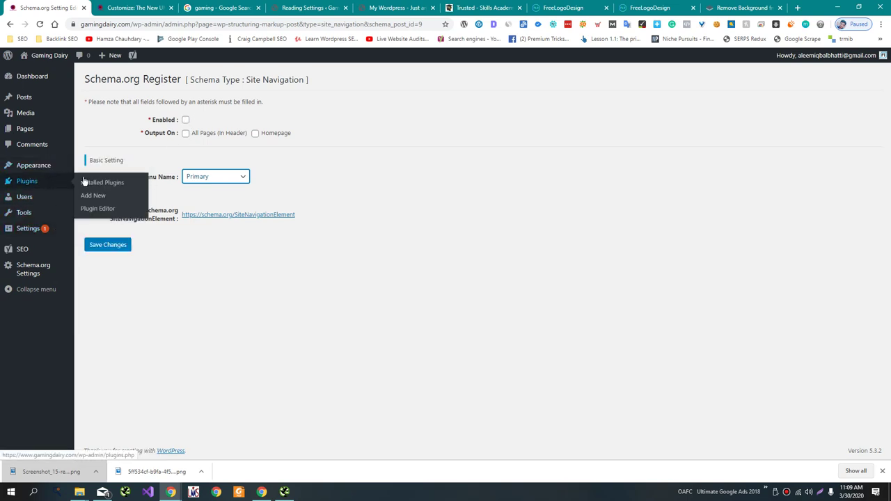
mouse_move(61, 171)
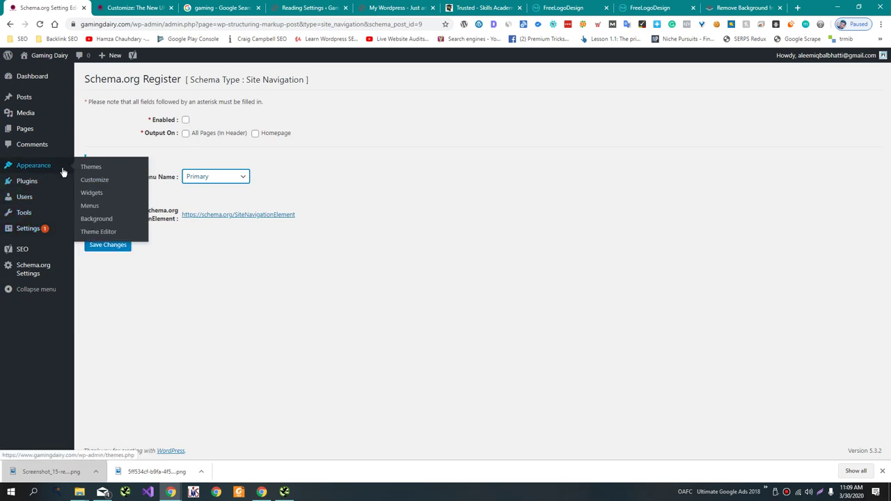
middle_click(105, 205)
Delete the duplicate Primary (2) menu.
left_click_drag(169, 5, 146, 6)
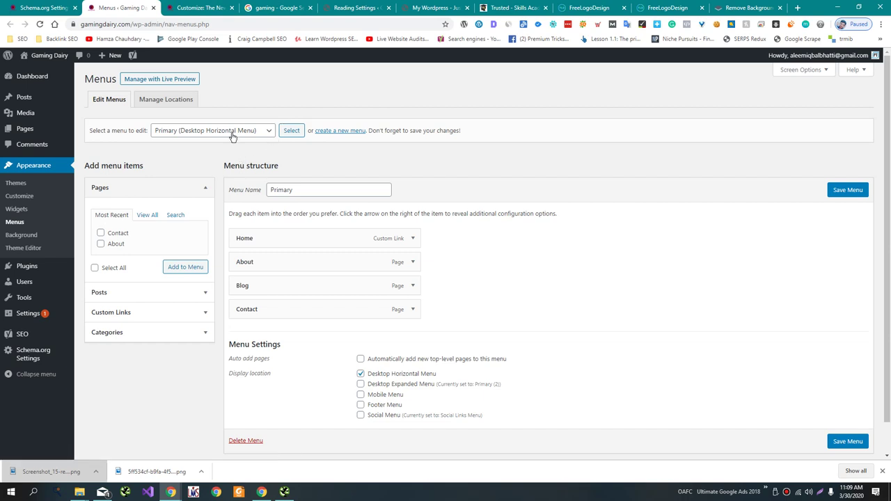
left_click(232, 132)
left_click(236, 152)
left_click(290, 131)
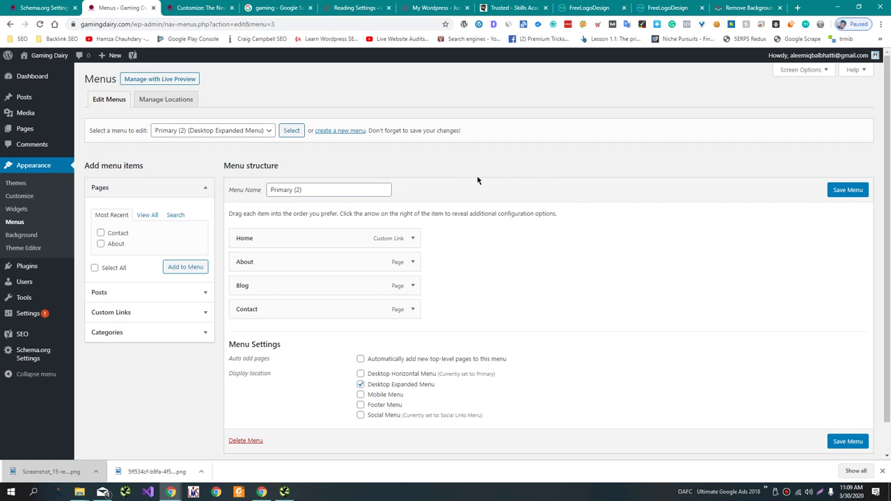
scroll(344, 335, "down", 1)
left_click(251, 407)
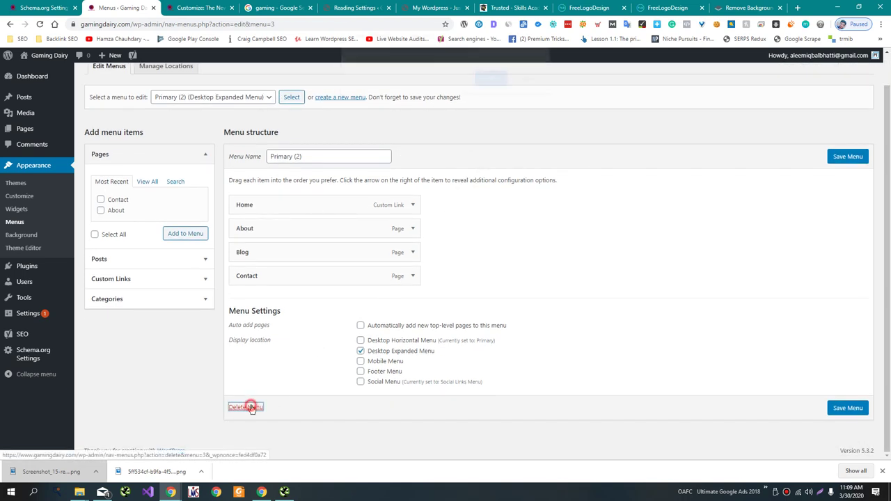
left_click(491, 87)
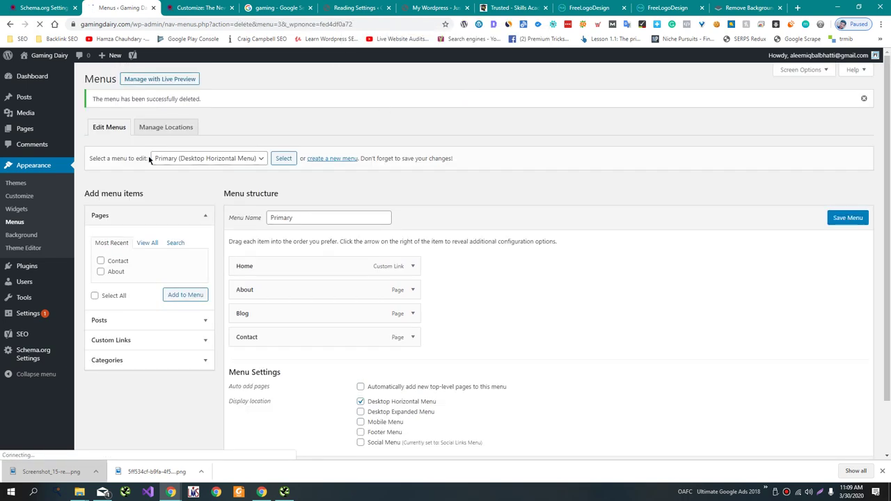
Delete the Social Links Menu as well.
left_click(167, 159)
left_click(201, 180)
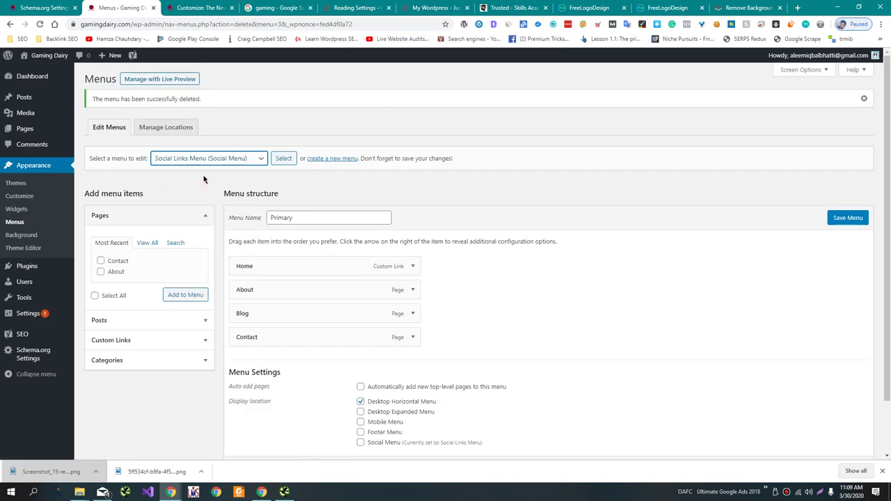
left_click(278, 159)
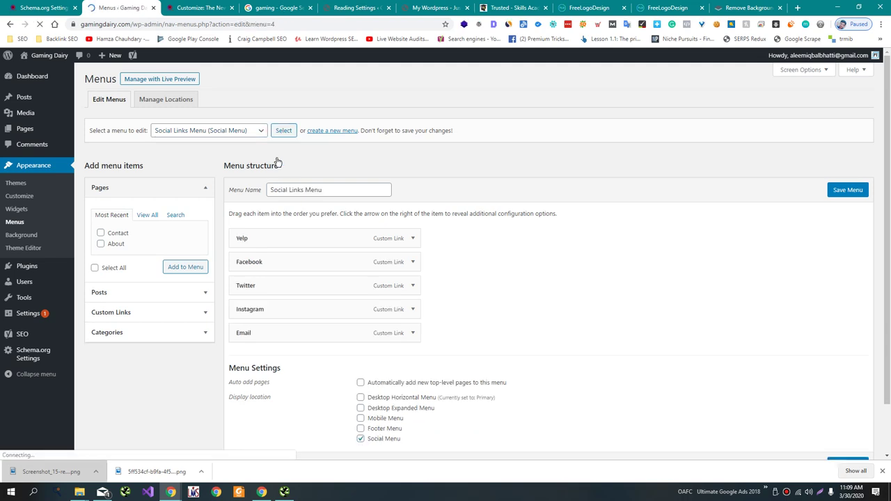
scroll(254, 210, "down", 1)
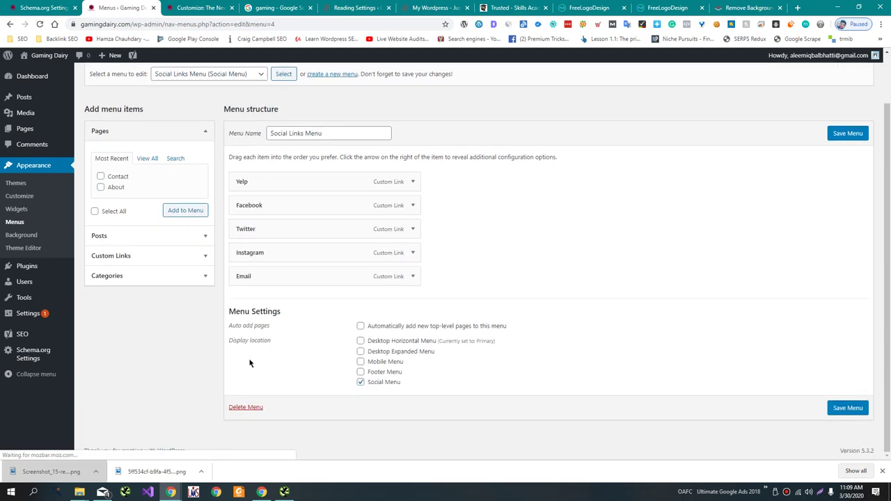
left_click(247, 406)
left_click(490, 85)
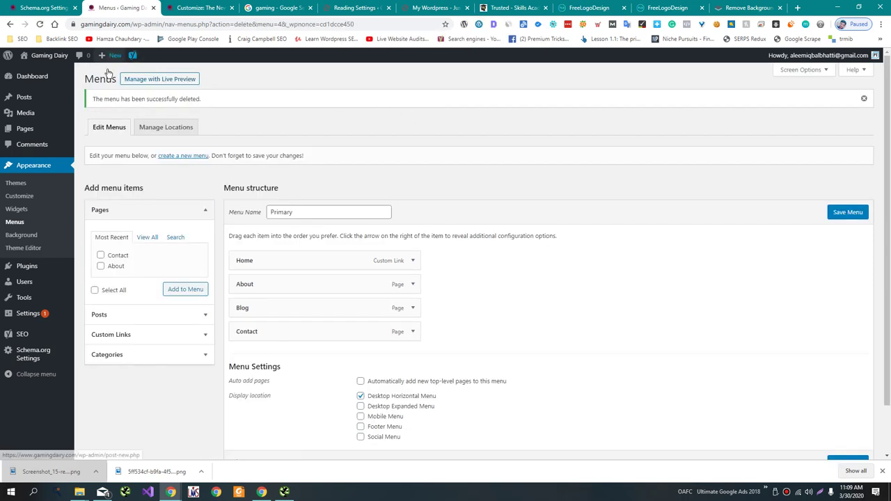
Enable the Site Navigation schema on All Pages (In Header) and save the settings.
left_click(42, 7)
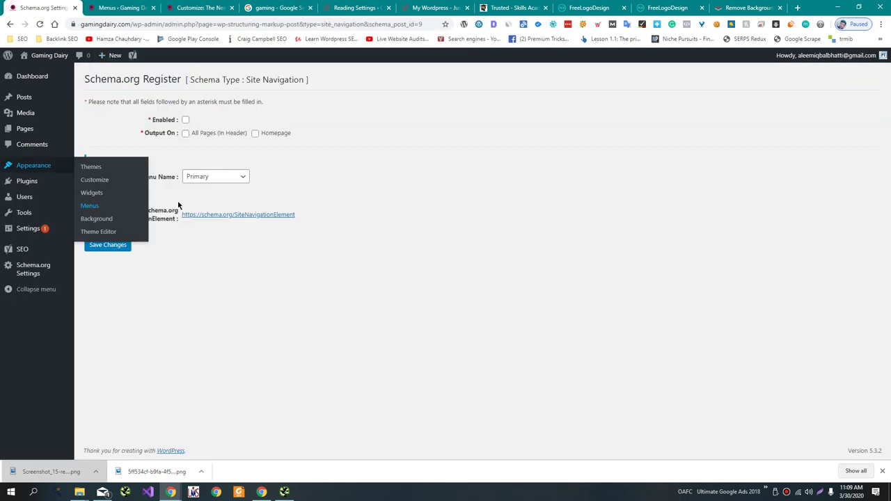
left_click(179, 261)
left_click(186, 120)
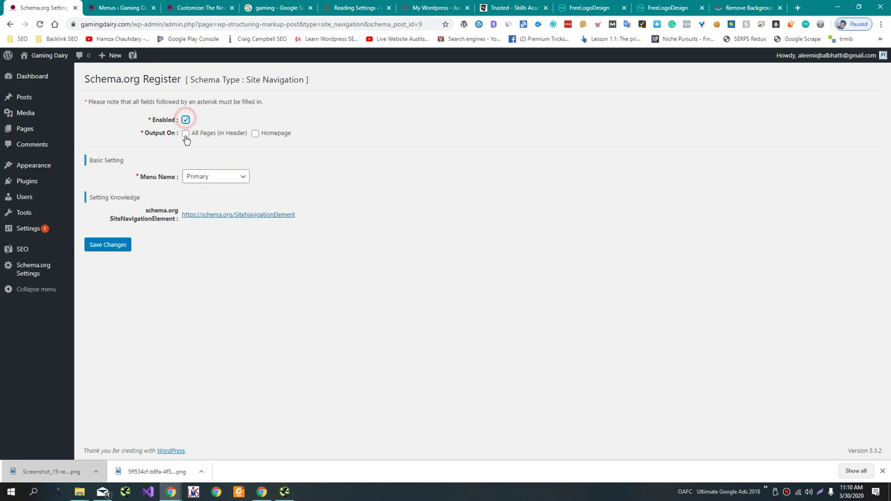
left_click(186, 134)
left_click(122, 245)
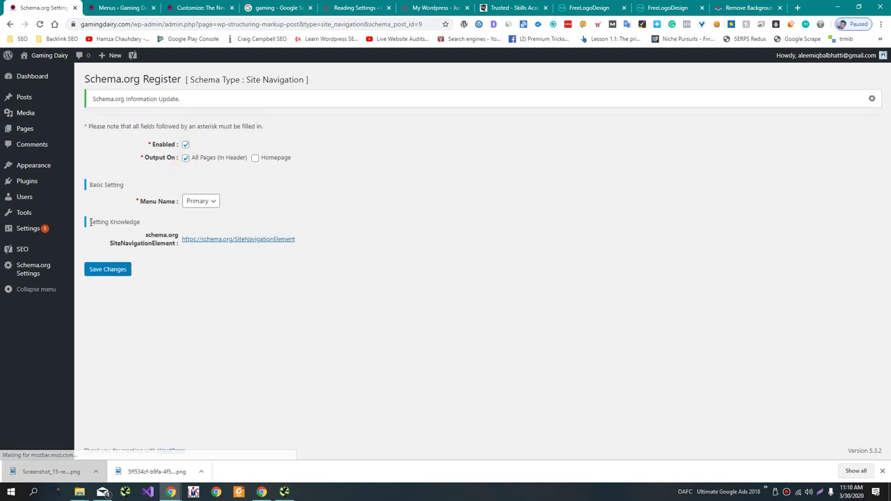
mouse_move(61, 190)
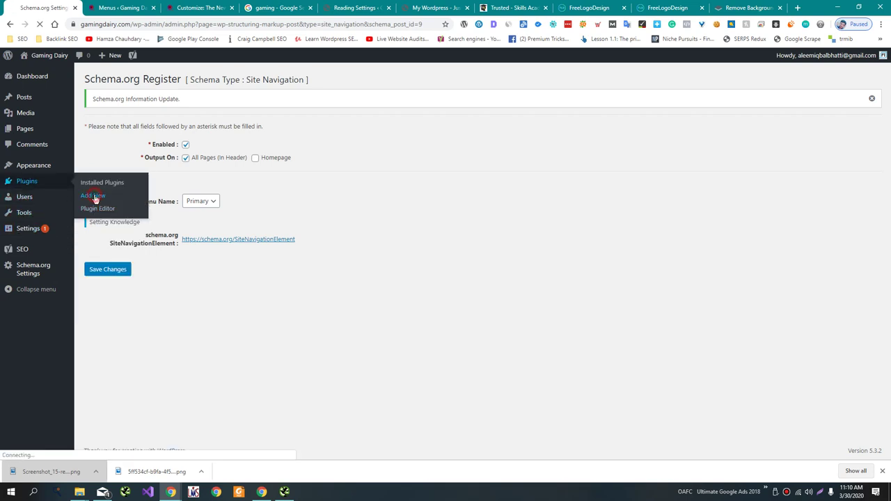
left_click(94, 196)
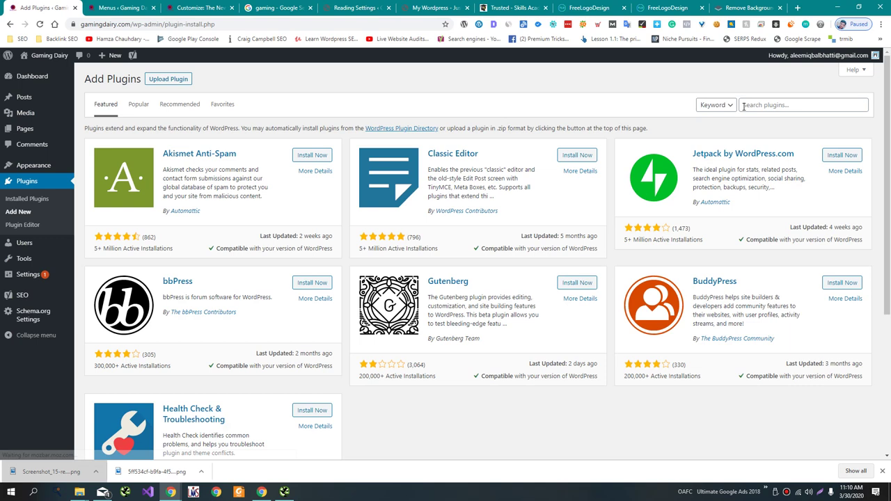
Search the plugin directory for 'Link Checker' and browse the results, led by Broken Link Checker.
left_click(744, 106)
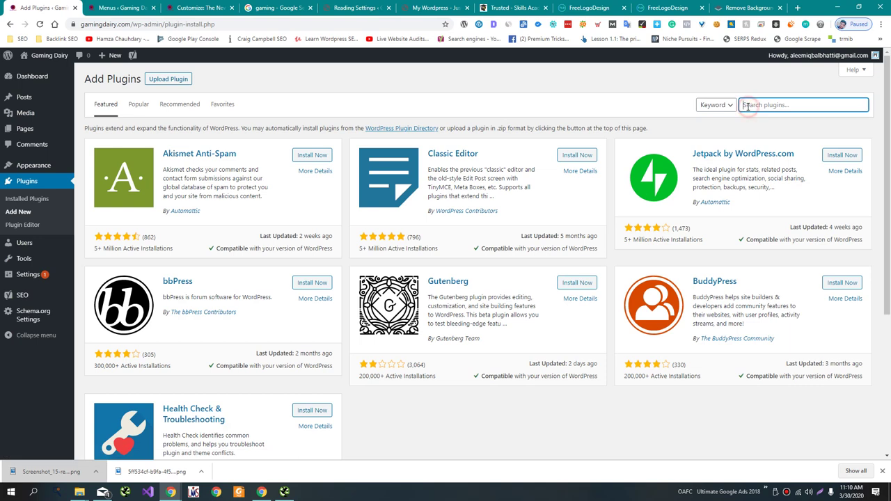
type("Link Checker")
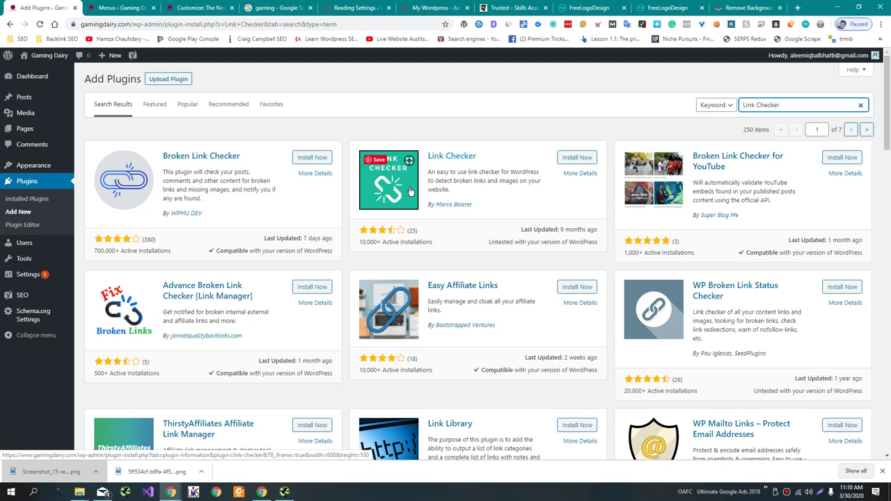
scroll(410, 191, "down", 4)
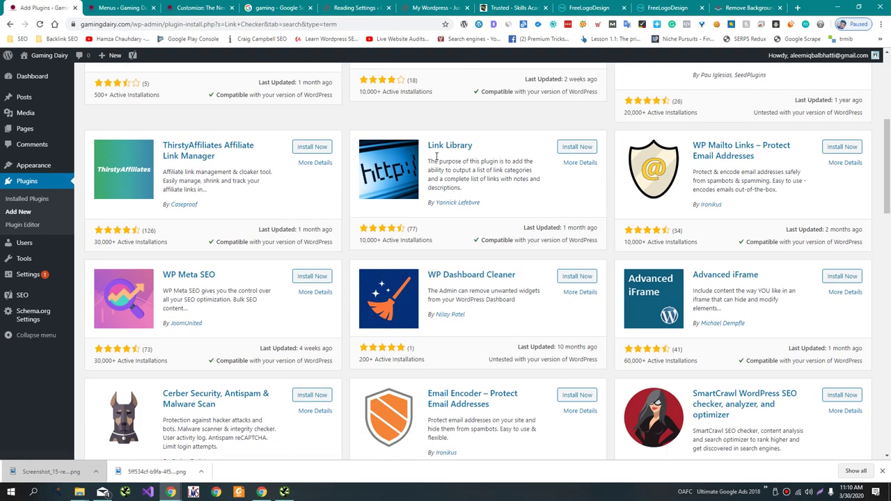
scroll(438, 160, "up", 4)
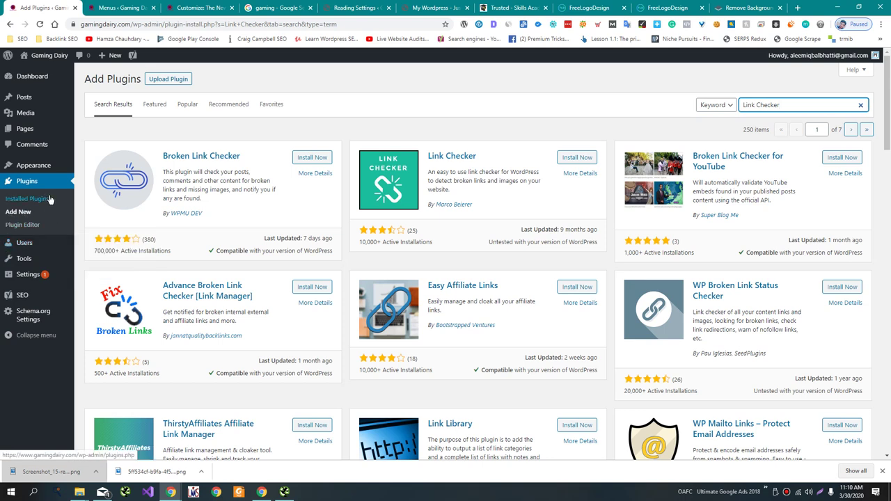
mouse_move(59, 300)
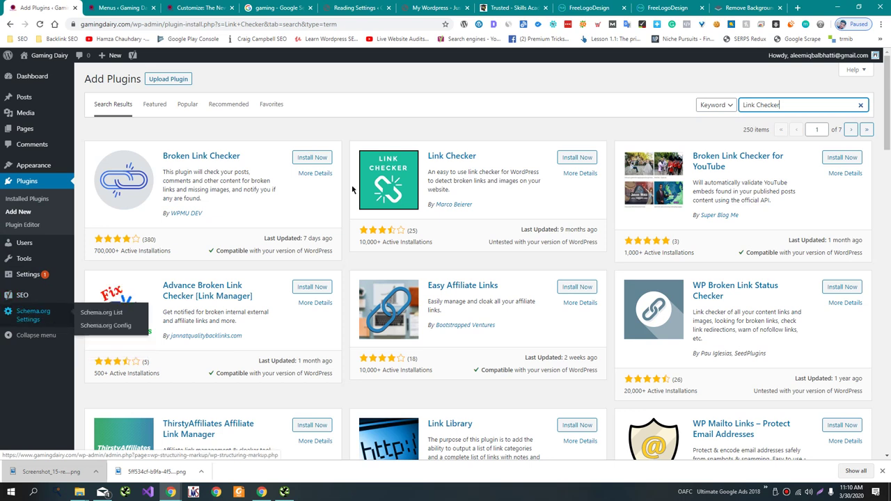
triple_click(825, 106)
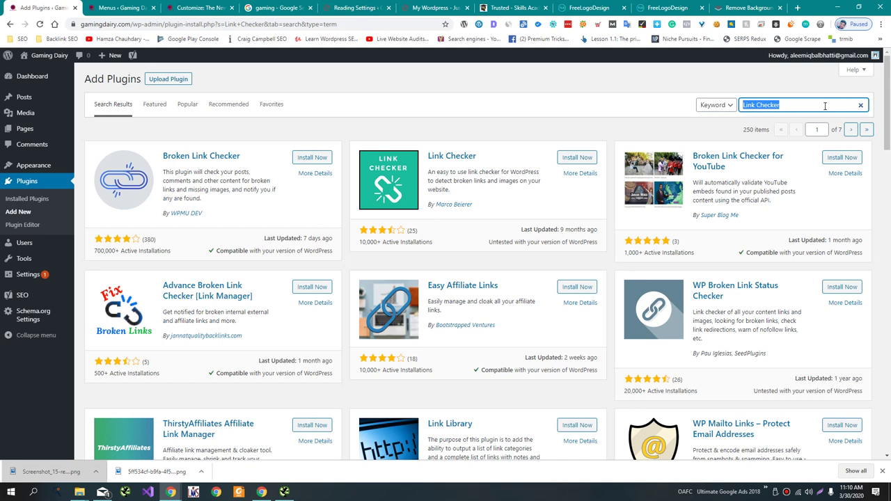
left_click(560, 499)
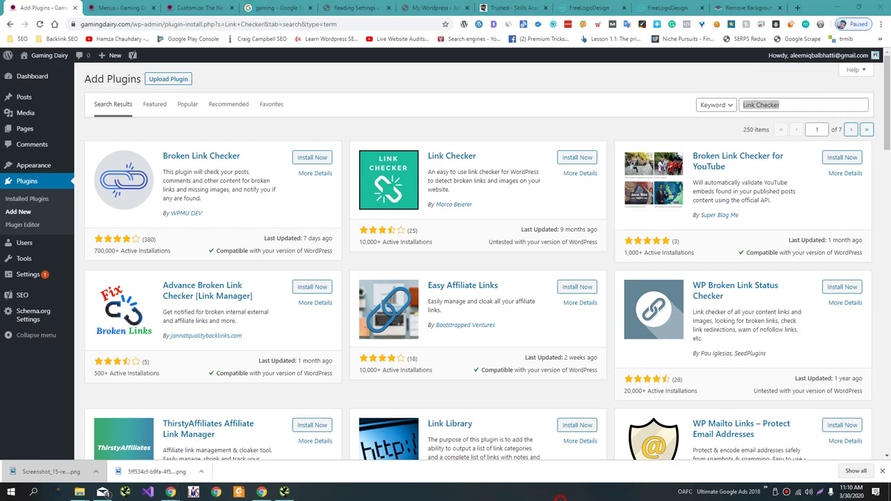